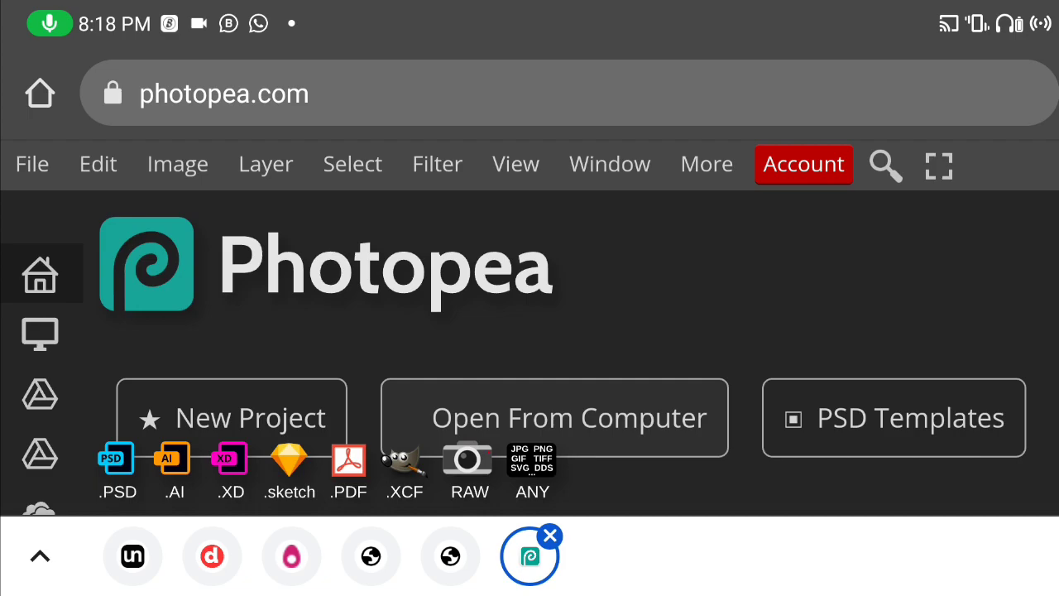
Step: Open the DE_A4_Paper.psd mockup from the device's Files in Photopea
click(672, 402)
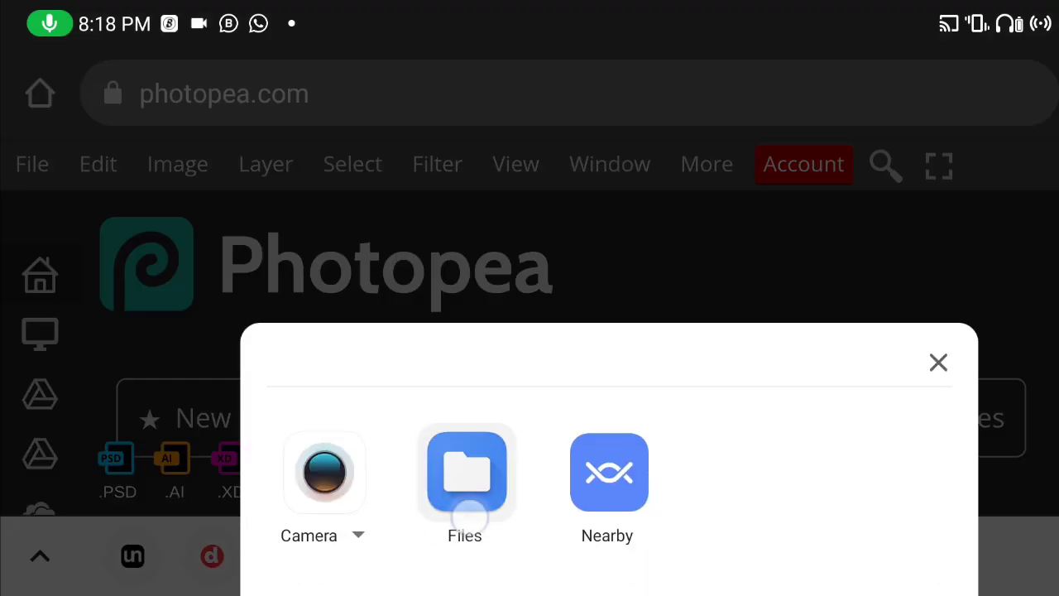
click(468, 509)
scroll(974, 508, down, 5)
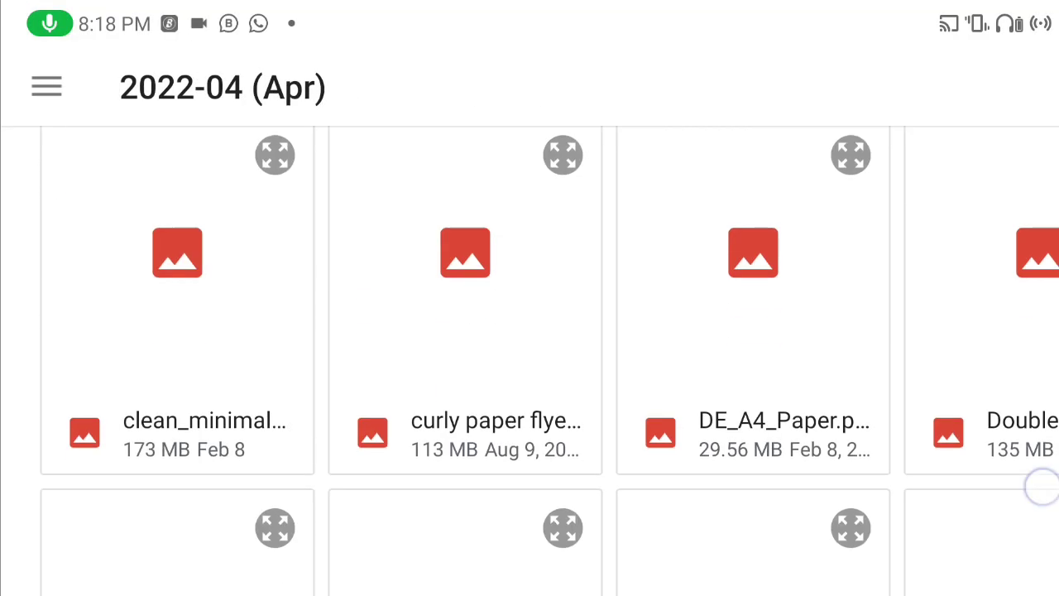
scroll(1042, 486, down, 2)
click(784, 259)
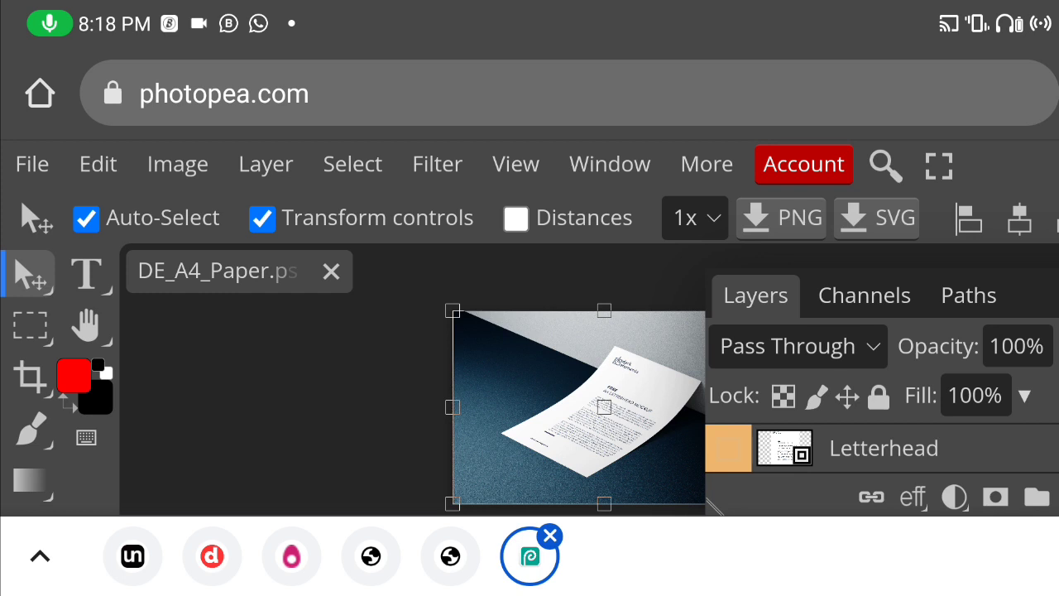
Step: Open the Letterhead smart object's contents and hide its Letterhead page layer
double_click(784, 448)
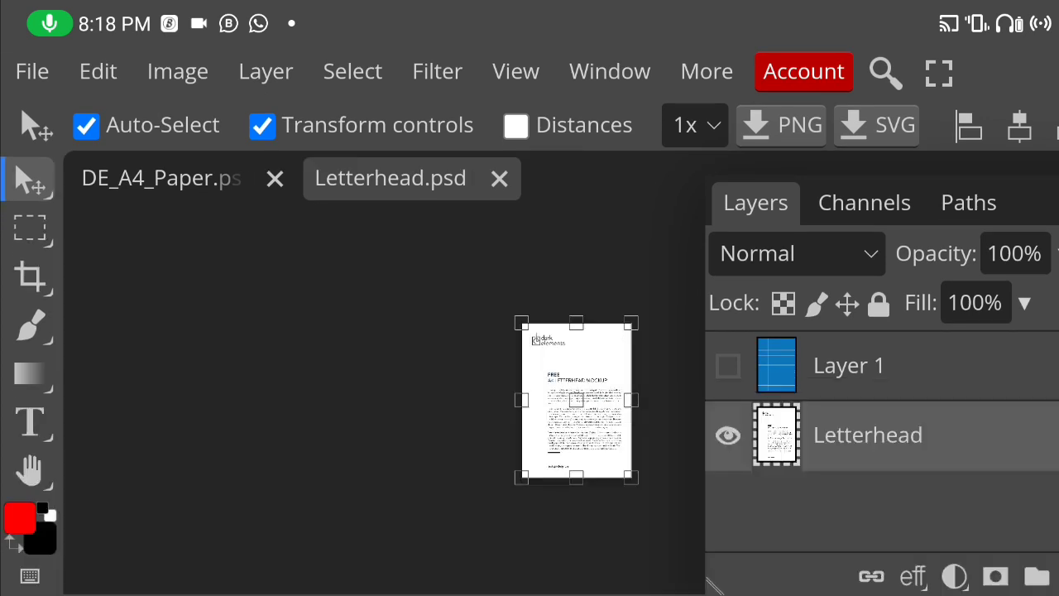
click(727, 435)
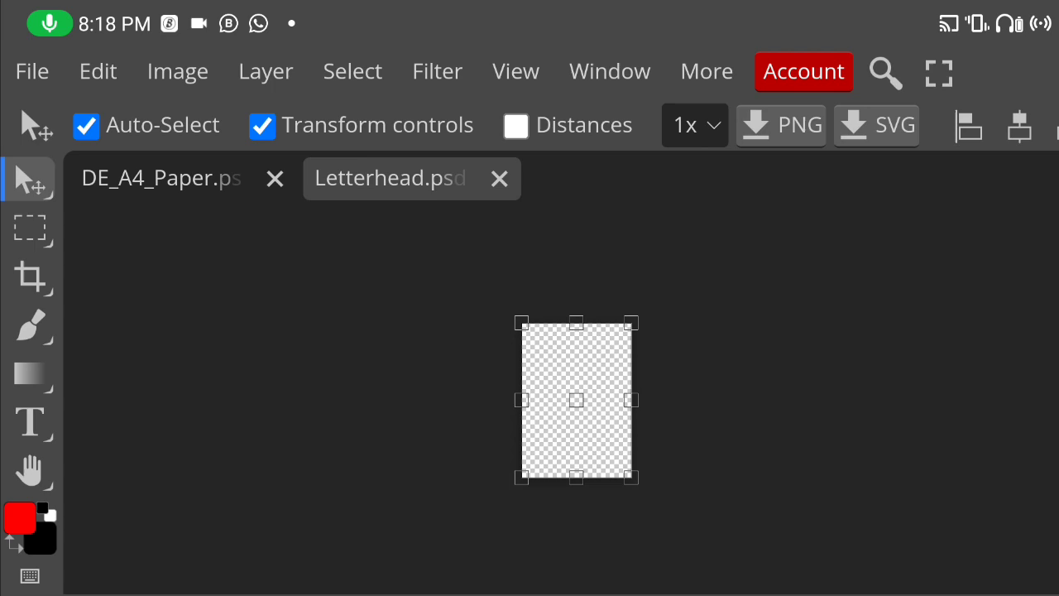
click(30, 76)
click(103, 234)
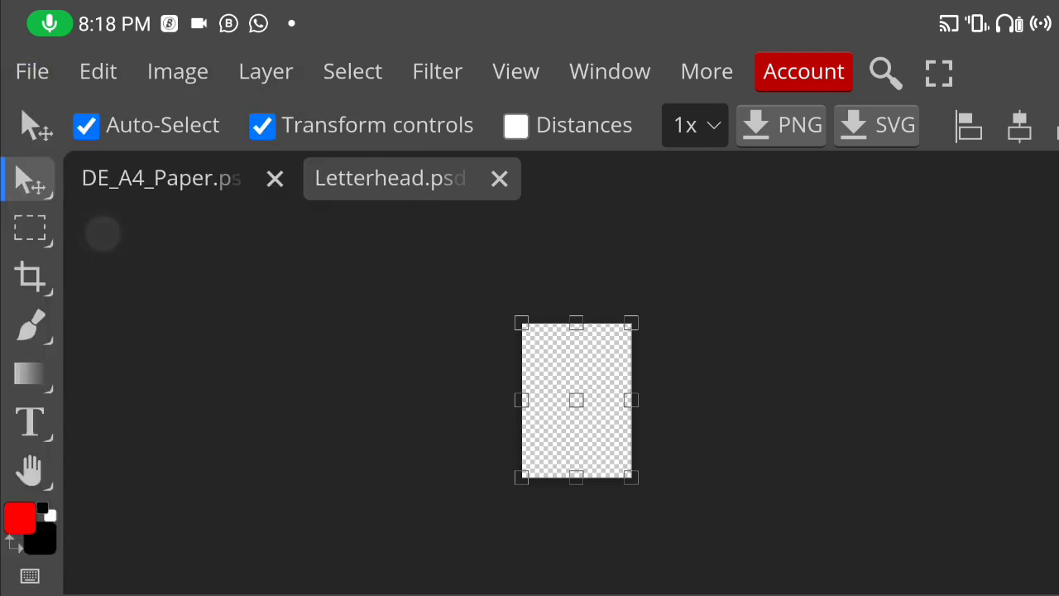
Step: Place the Ramadan promo chicken flyer from the Photos pixelLab folder onto the sheet
click(509, 480)
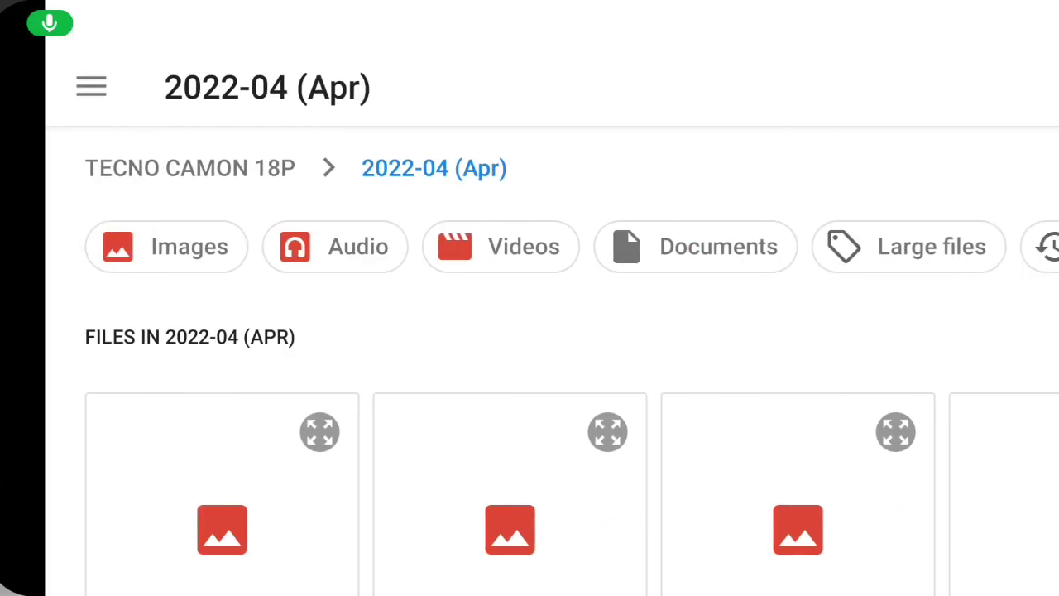
click(33, 111)
scroll(232, 373, down, 5)
scroll(232, 373, down, 5)
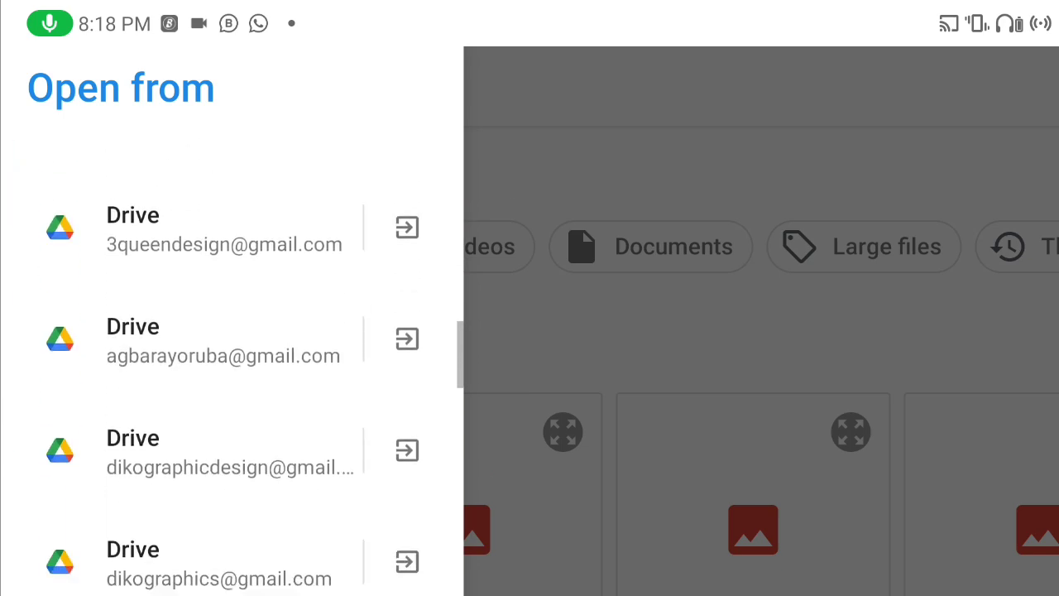
drag(331, 300, 94, 301)
click(24, 106)
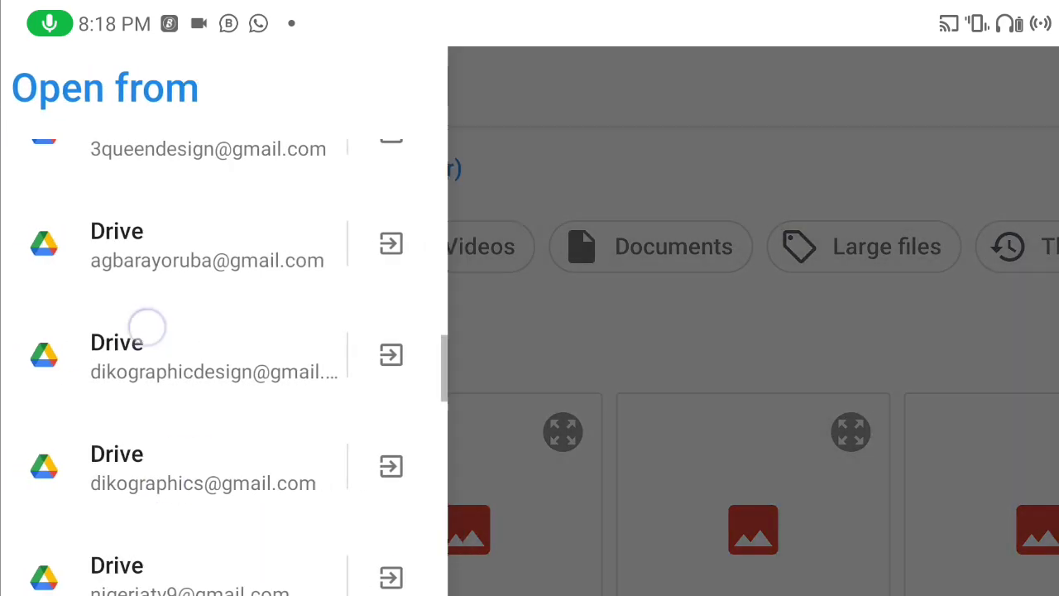
drag(147, 324, 33, 323)
click(47, 85)
scroll(239, 386, down, 10)
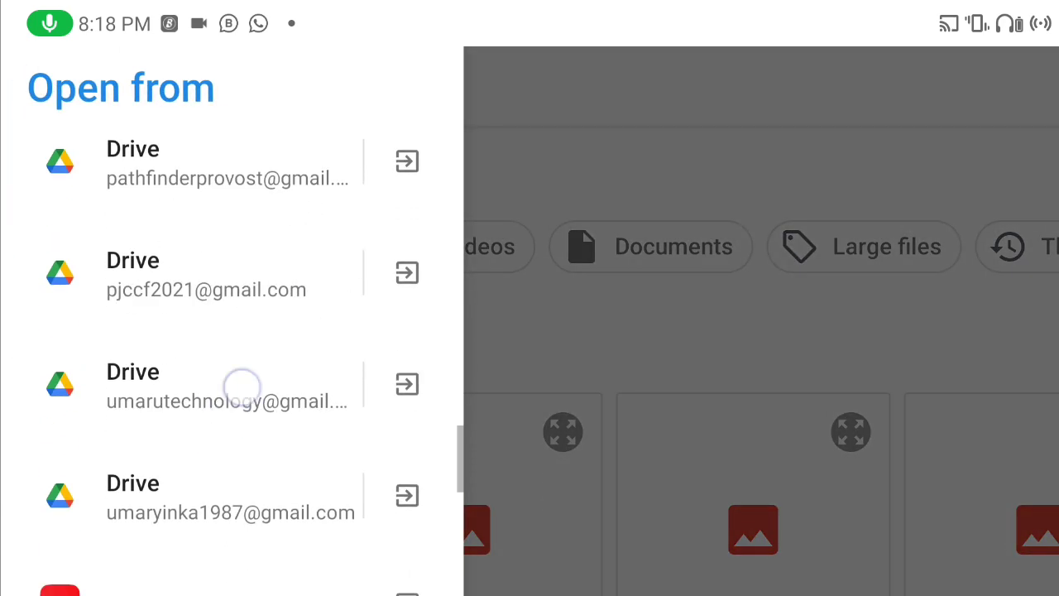
scroll(274, 303, down, 10)
click(281, 231)
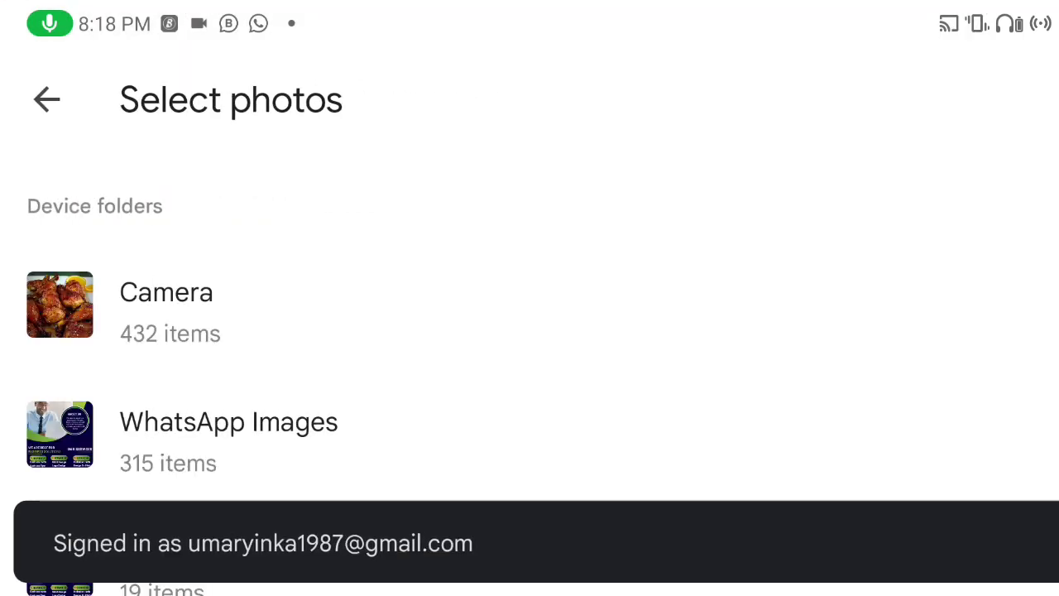
scroll(1041, 279, down, 3)
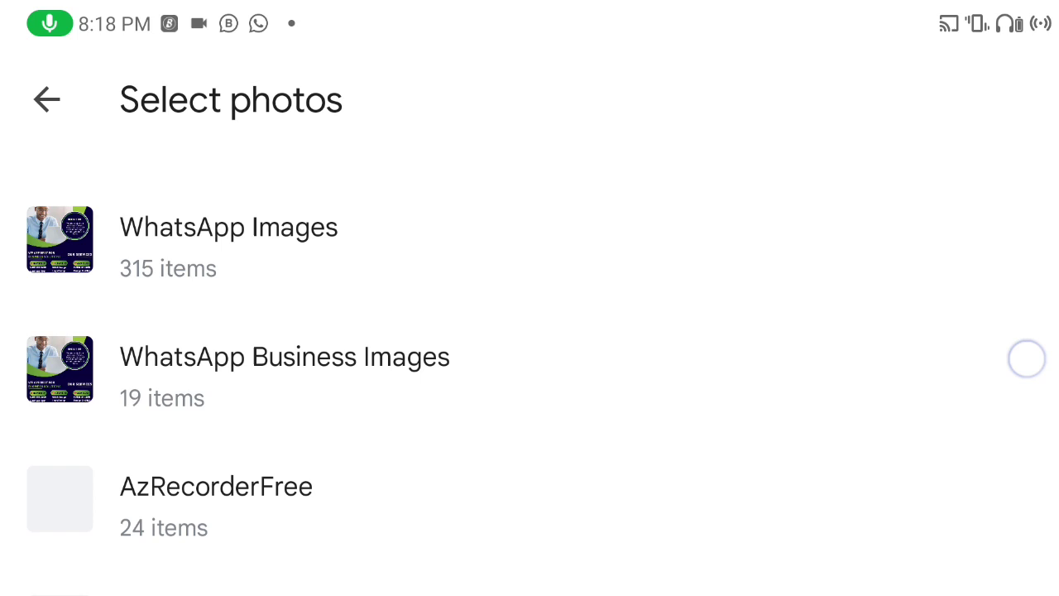
scroll(1026, 357, up, 3)
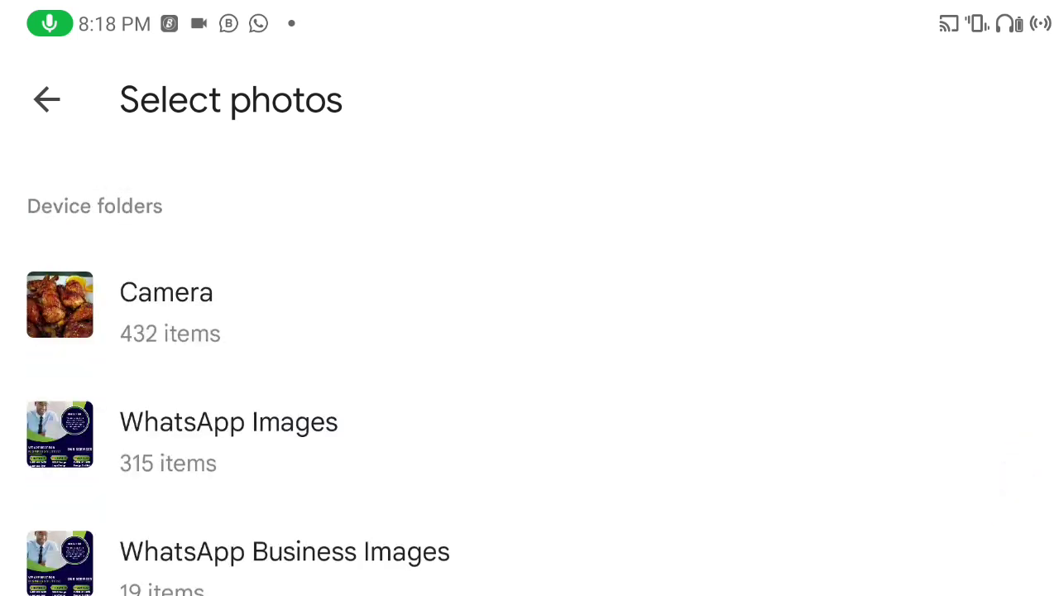
scroll(1038, 373, down, 6)
click(1045, 331)
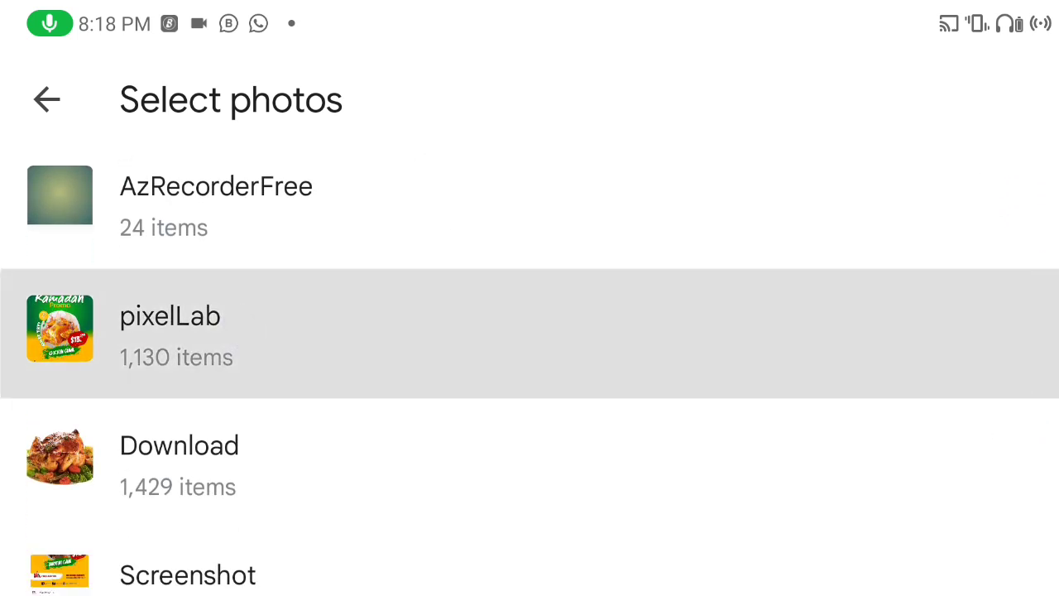
click(106, 370)
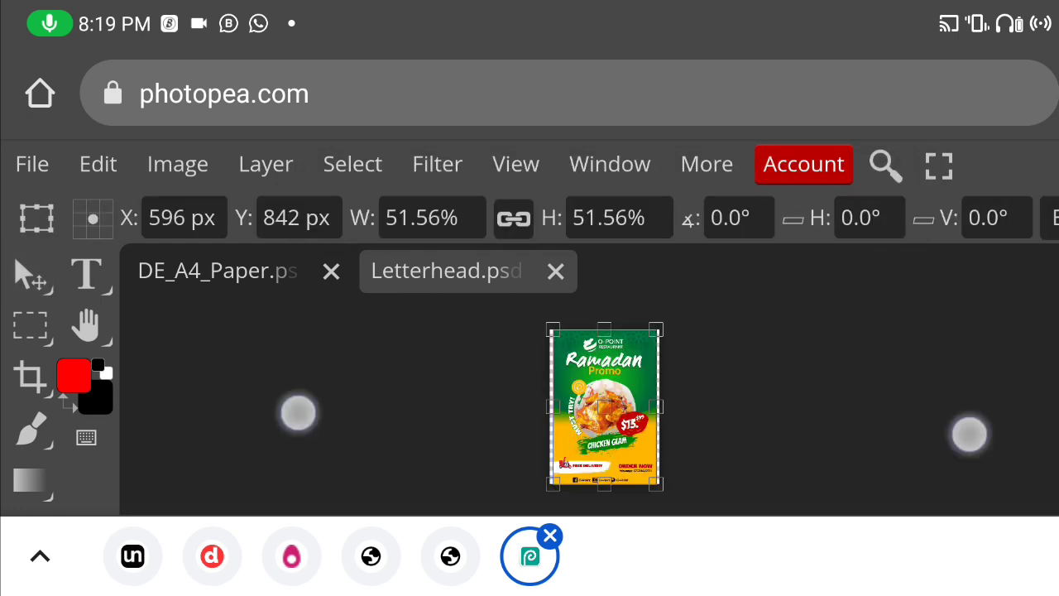
scroll(604, 405, up, 3)
scroll(608, 406, up, 1)
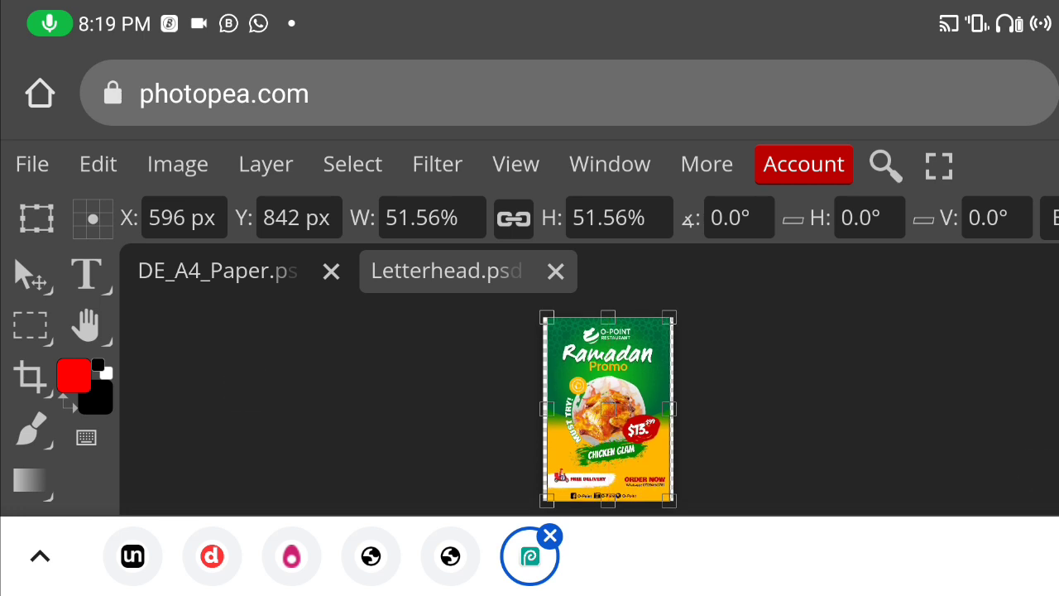
Step: Move the flyer into place and widen it to about 1192 × 1683 px
drag(607, 408, 607, 429)
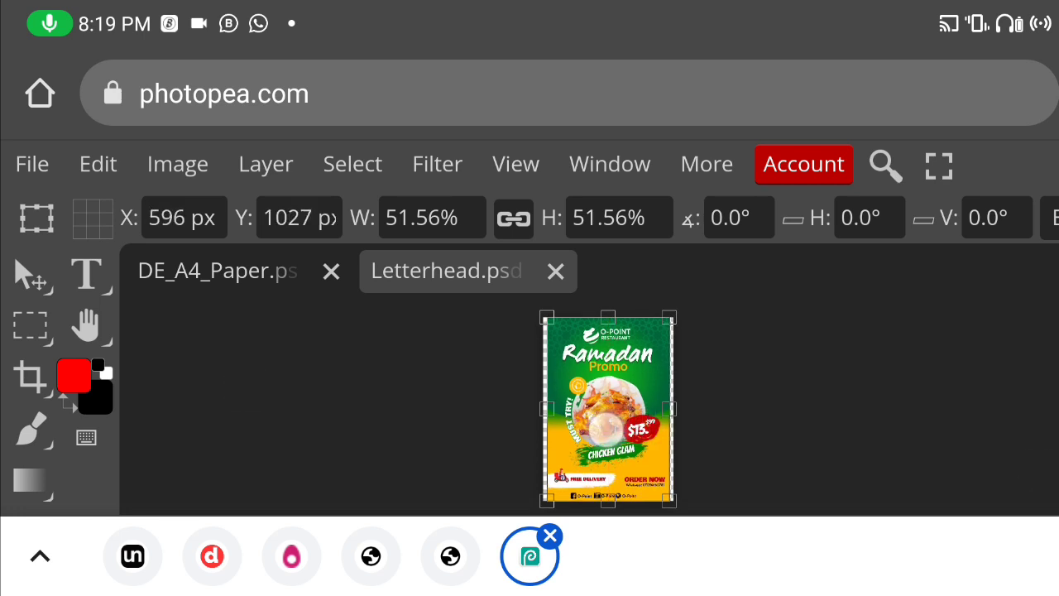
drag(609, 423, 595, 432)
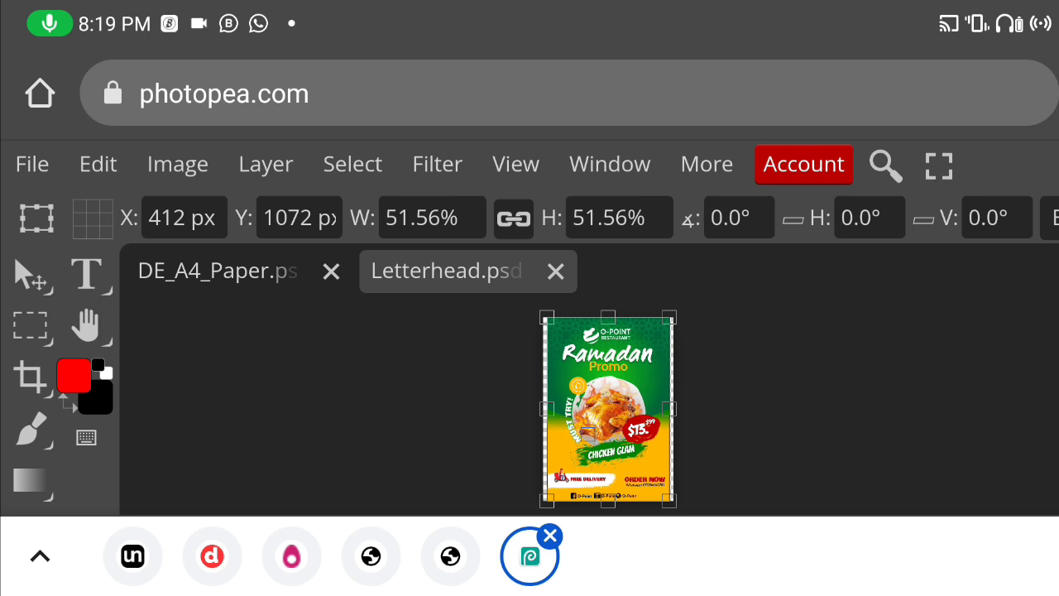
mouse_move(600, 367)
mouse_down()
mouse_move(596, 376)
mouse_move(604, 371)
mouse_up()
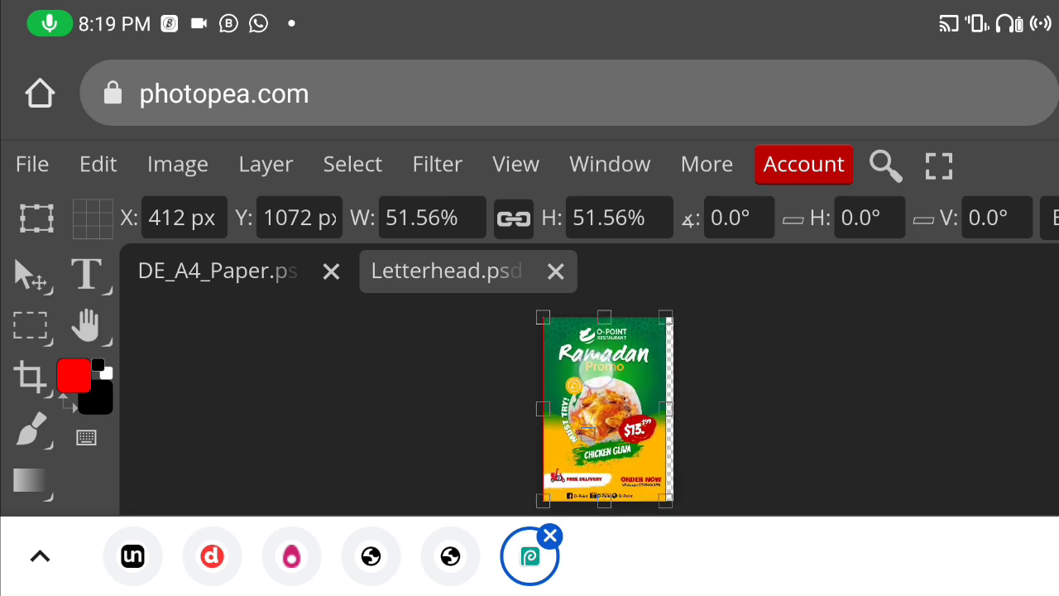
mouse_move(666, 408)
mouse_down()
mouse_move(675, 414)
mouse_move(659, 420)
mouse_move(674, 424)
mouse_up()
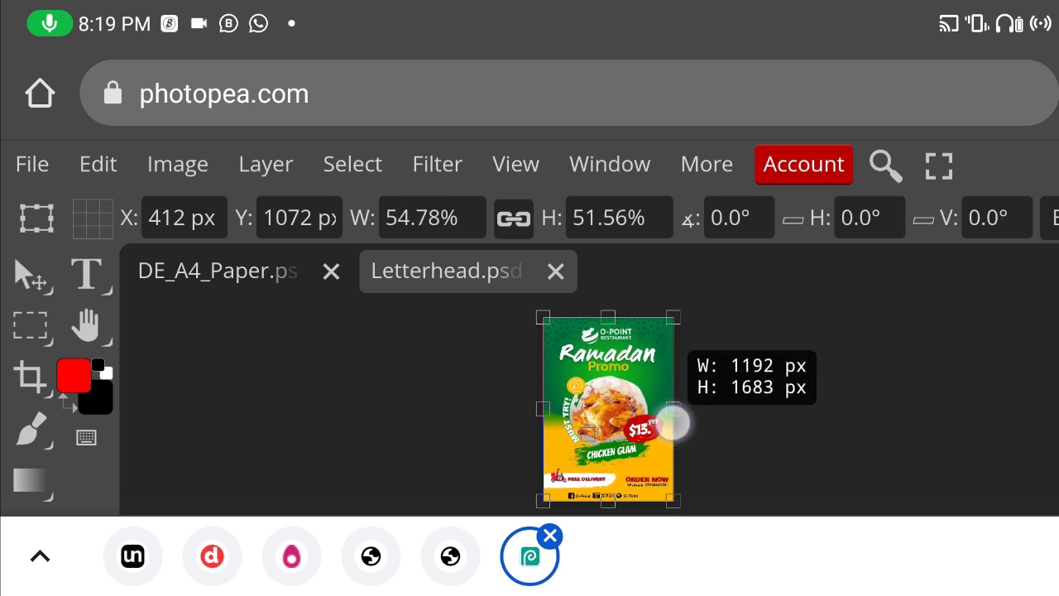
Step: Save the Letterhead sheet as PSD so the mockup's smart object updates
click(32, 164)
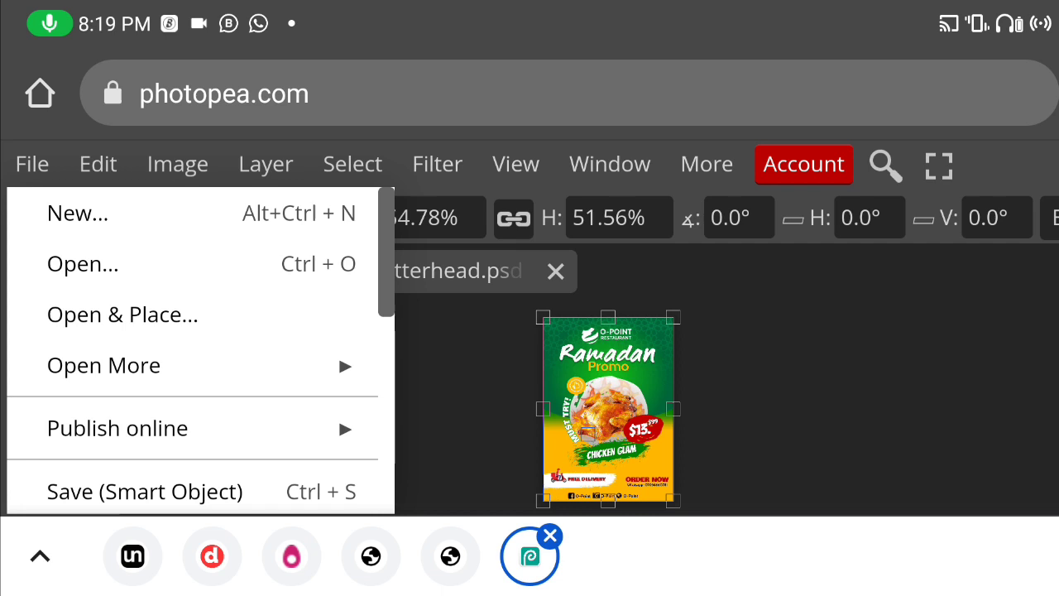
scroll(191, 348, down, 5)
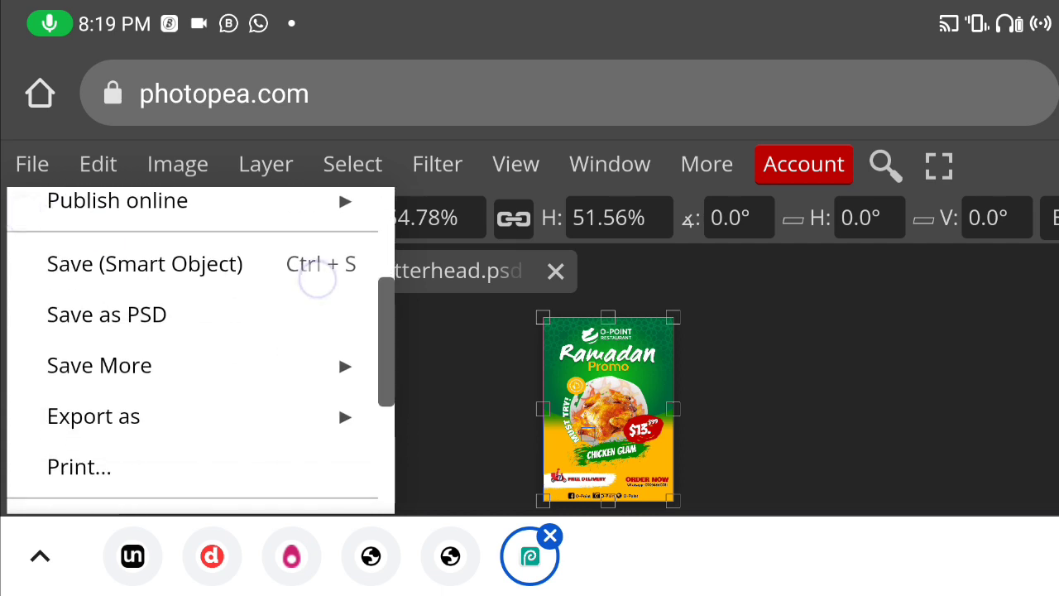
click(128, 259)
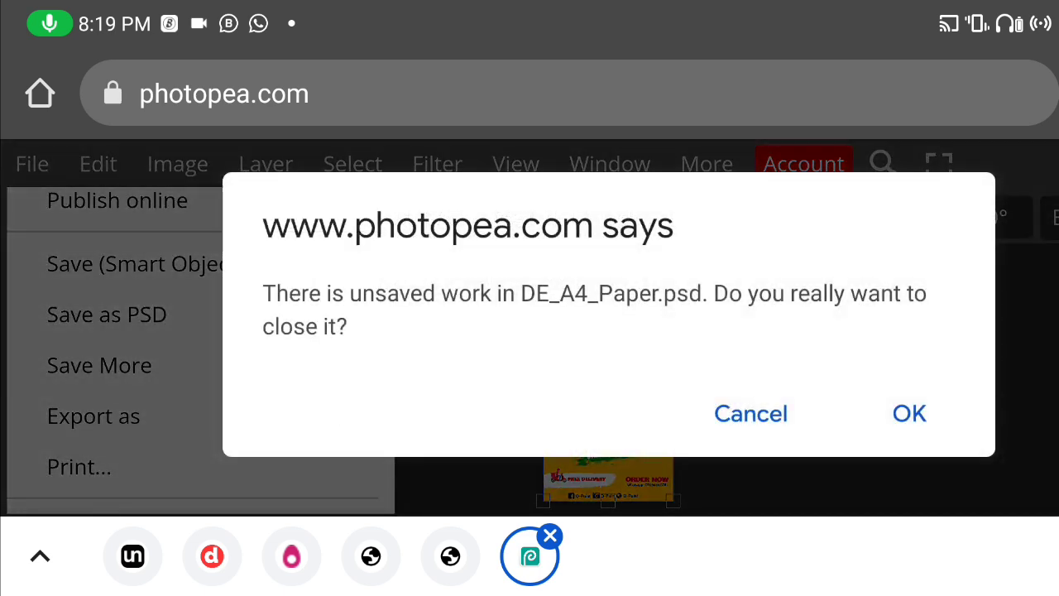
click(751, 414)
click(130, 313)
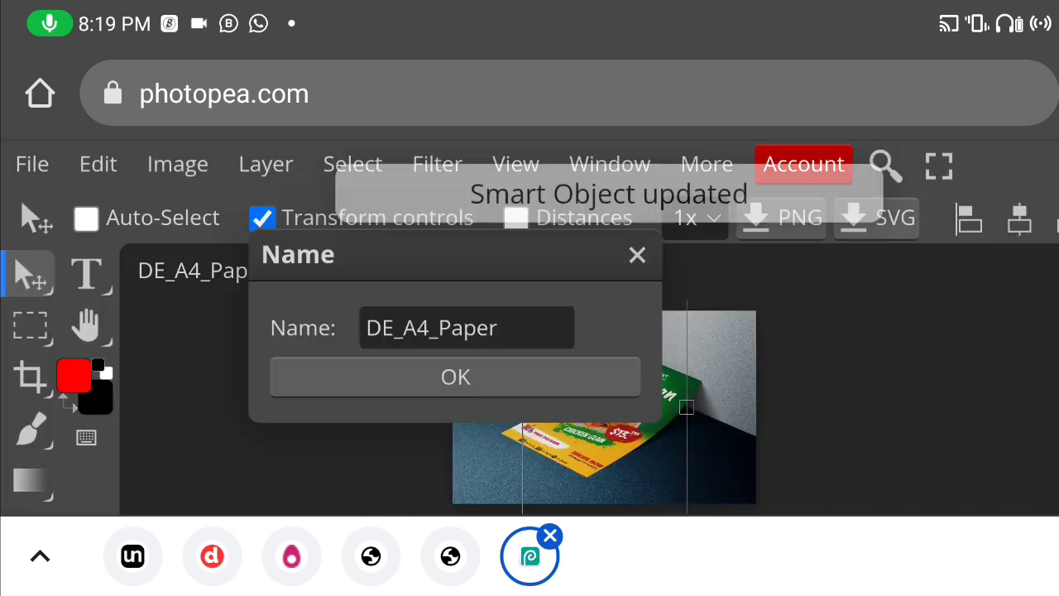
key(space)
click(573, 378)
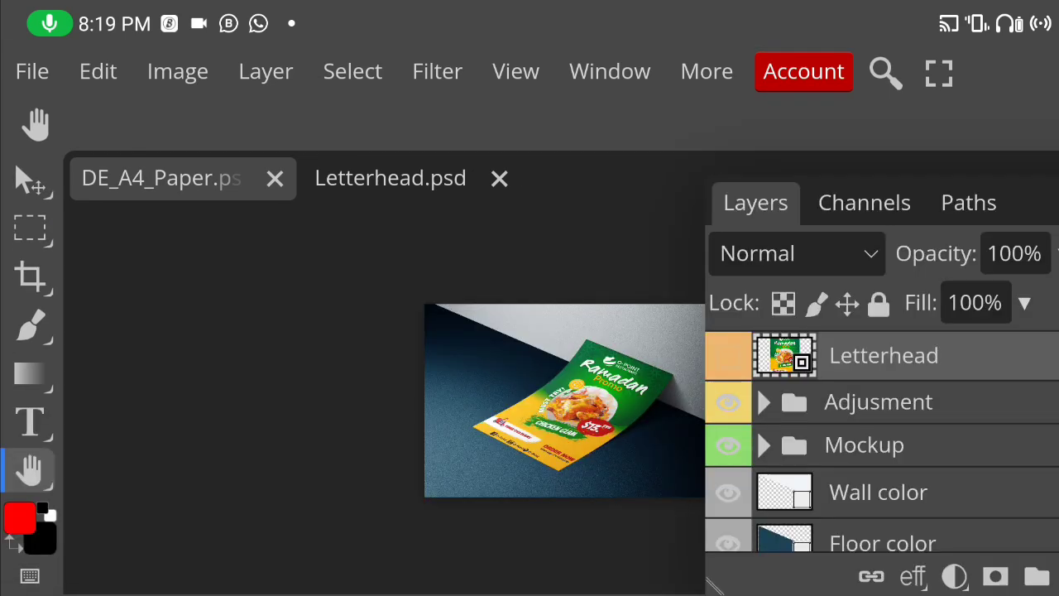
scroll(882, 439, down, 2)
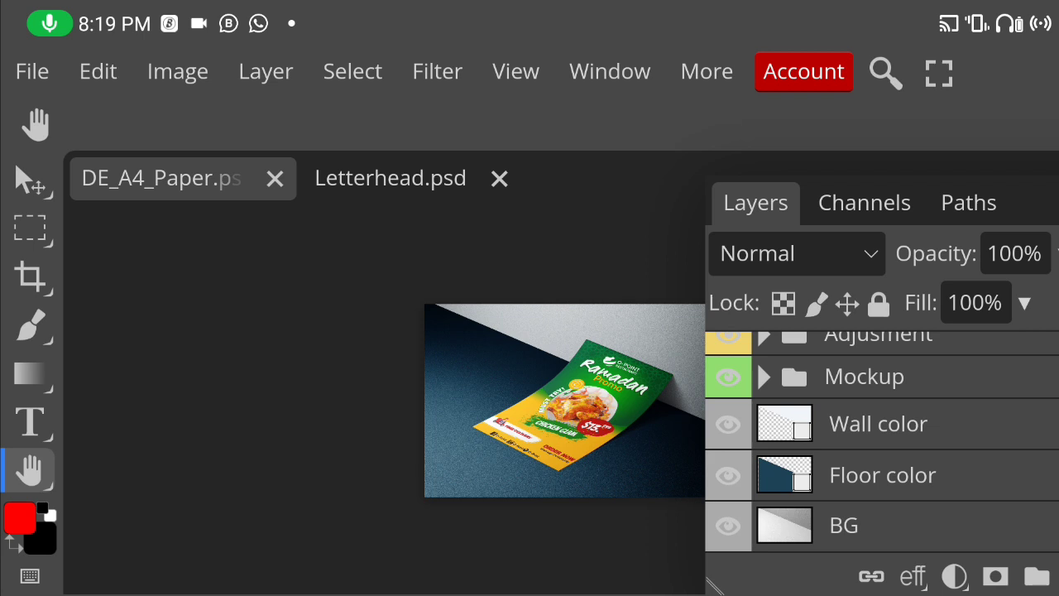
scroll(882, 439, up, 2)
scroll(882, 438, down, 2)
Step: Recolour the Floor color layer a medium green
double_click(784, 476)
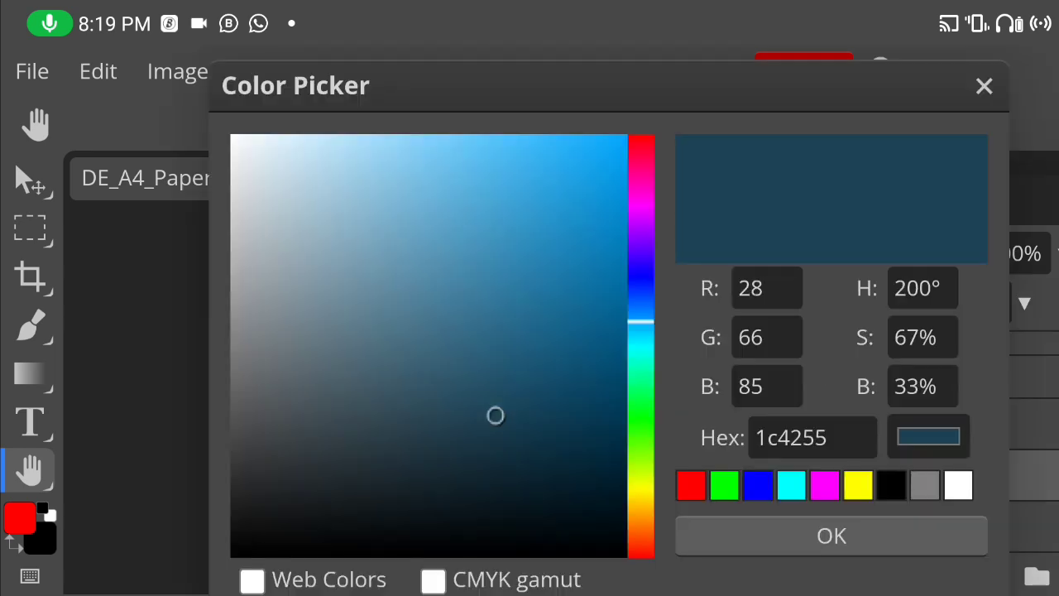
click(641, 416)
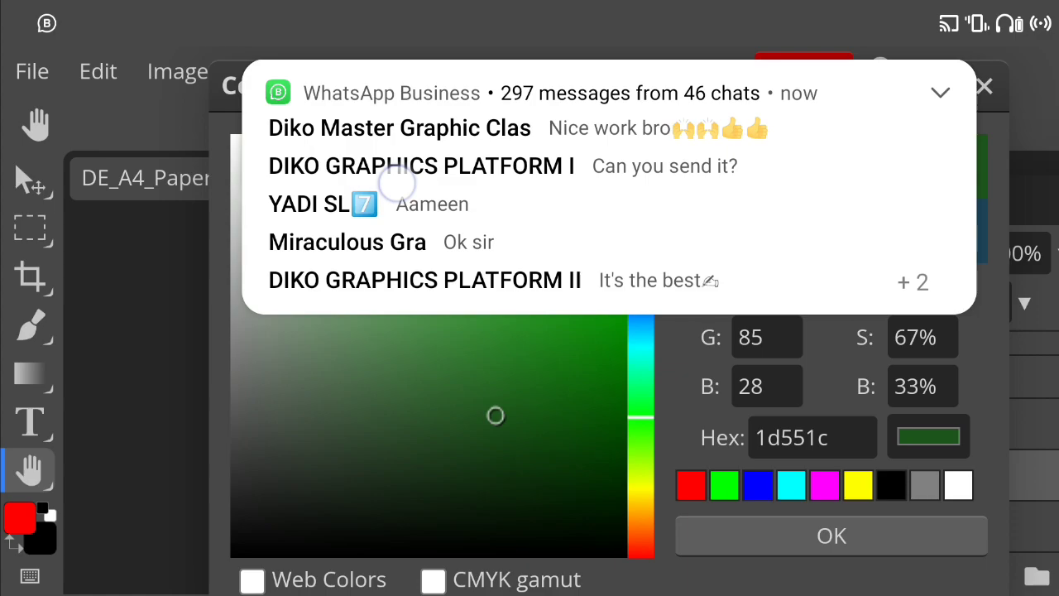
click(590, 492)
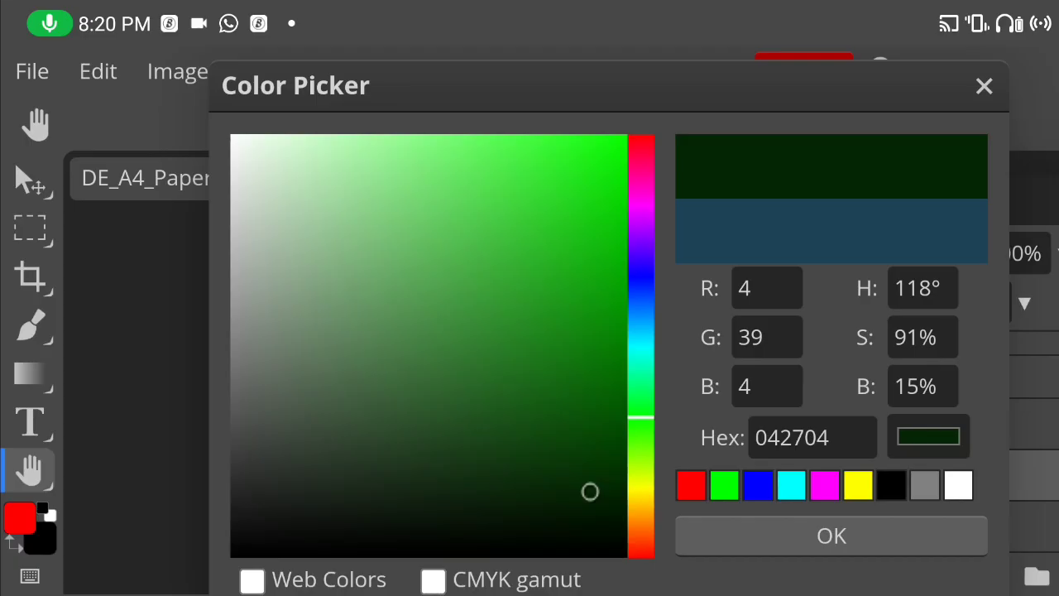
click(589, 428)
click(622, 406)
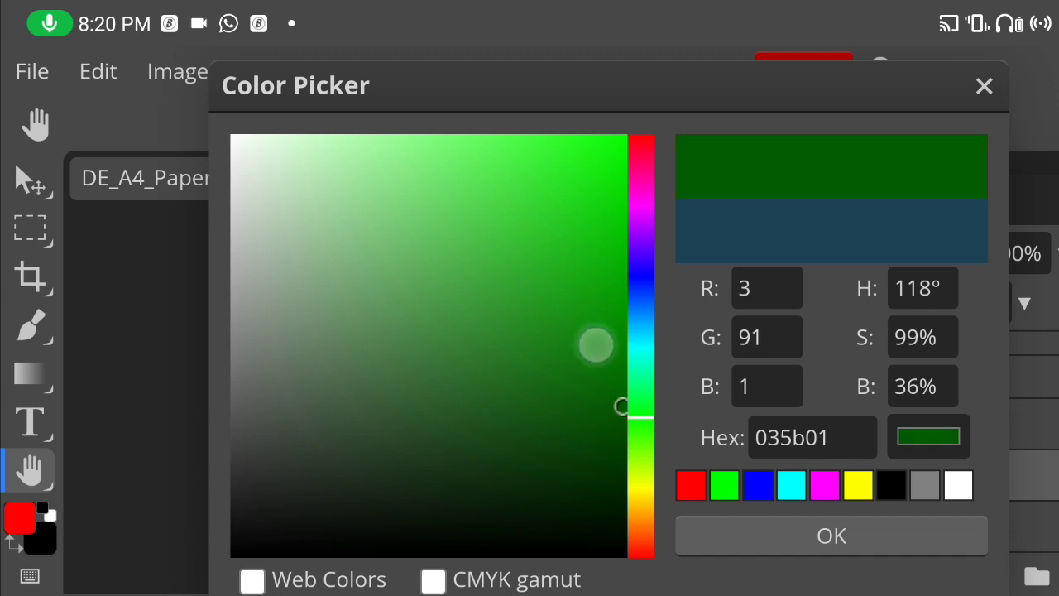
click(596, 344)
click(916, 538)
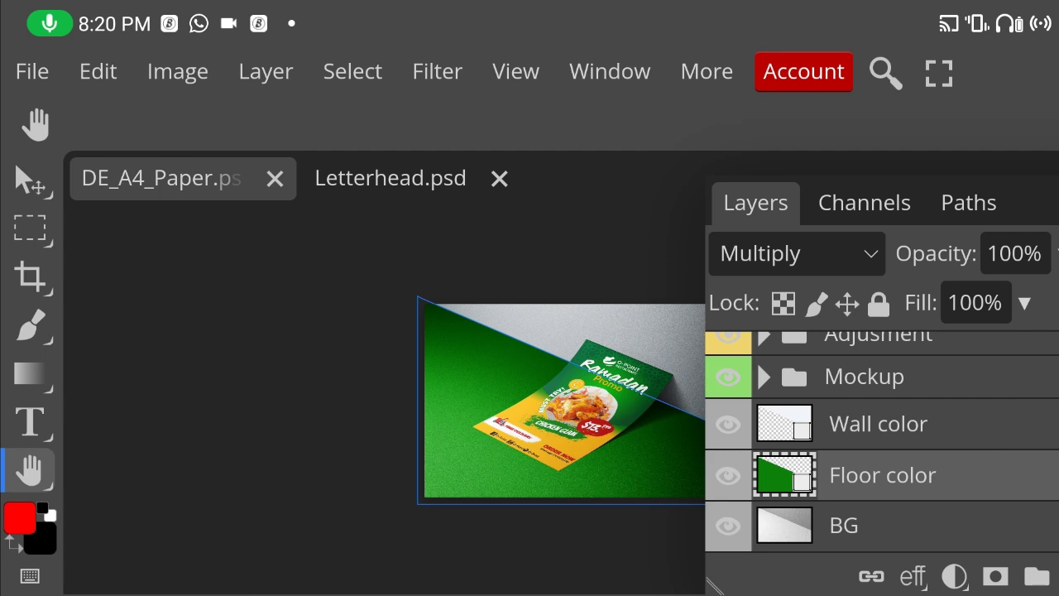
Step: Begin editing the Wall color layer, sliding its hue toward yellow
click(785, 424)
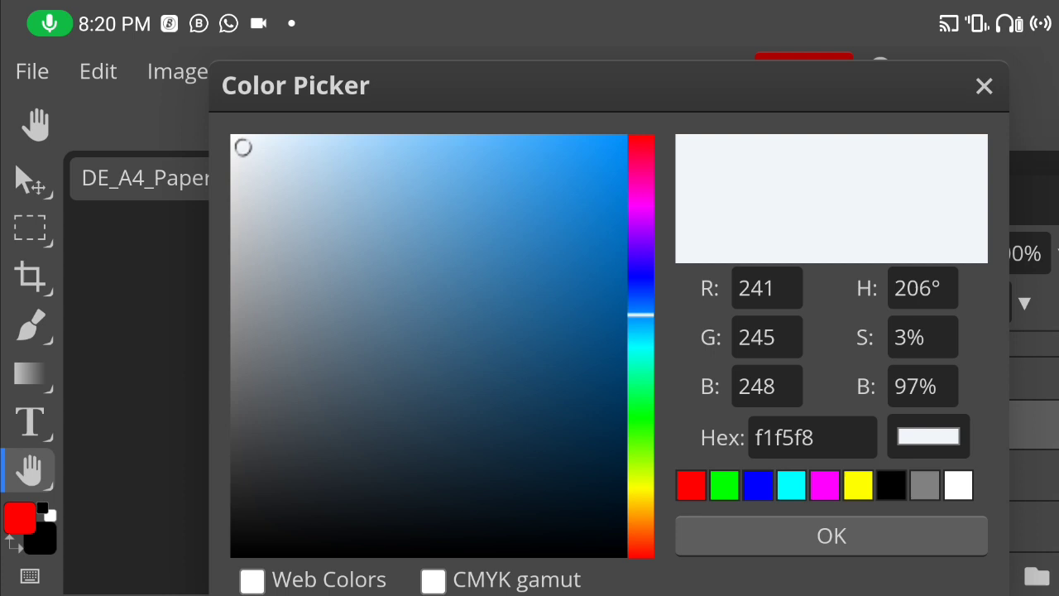
click(642, 496)
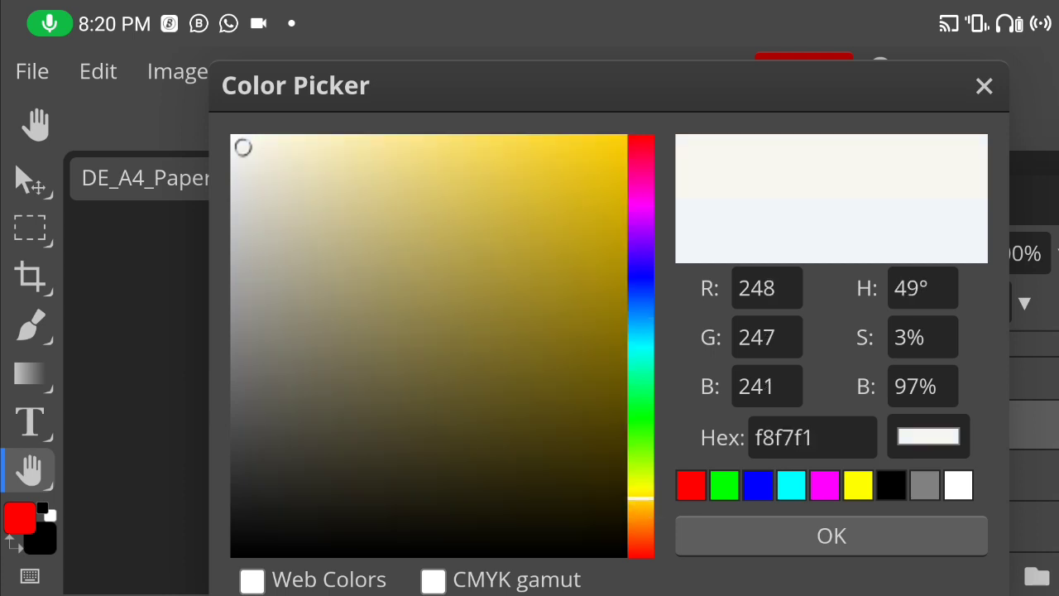
click(642, 481)
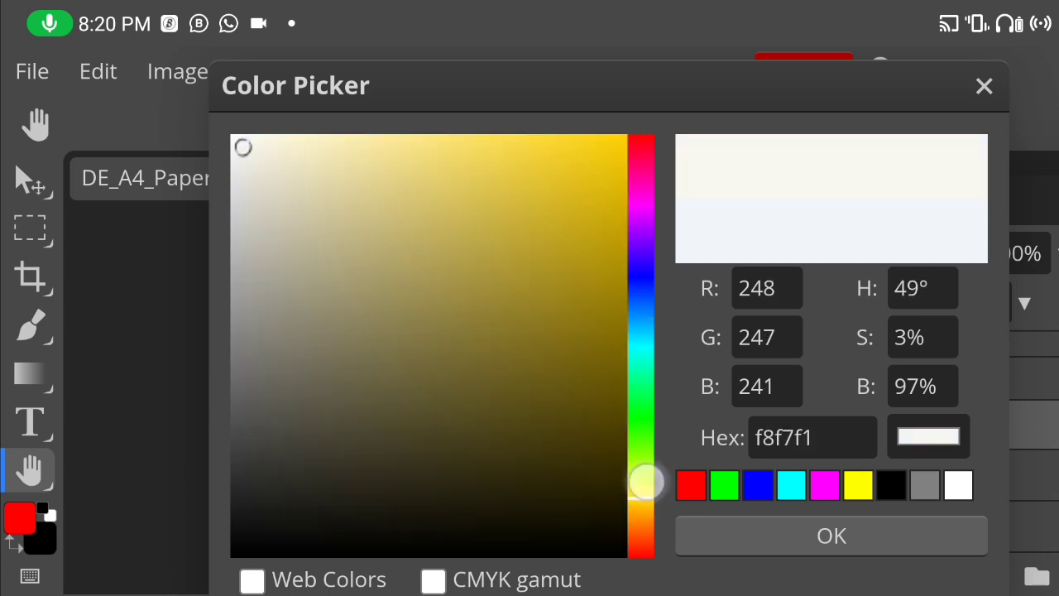
Step: Apply a pale warm tint to the wall, then a bright yellow
click(641, 495)
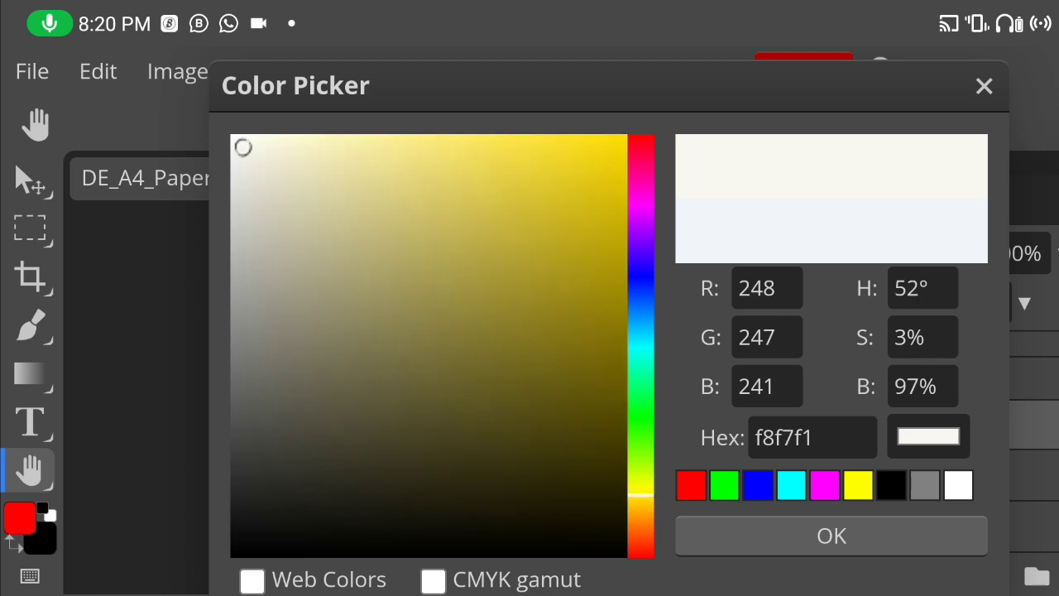
click(832, 536)
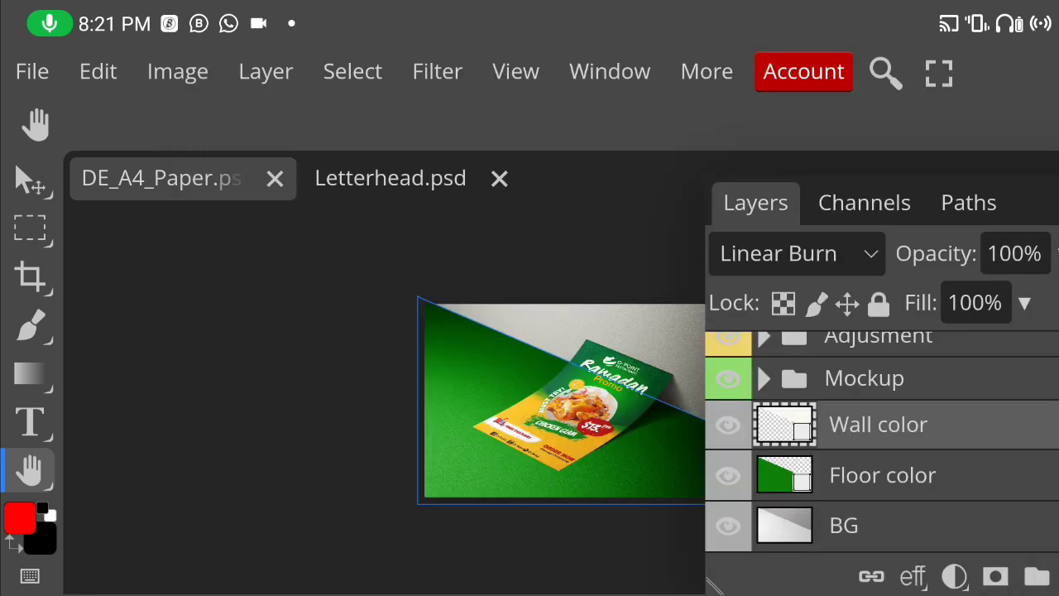
double_click(784, 424)
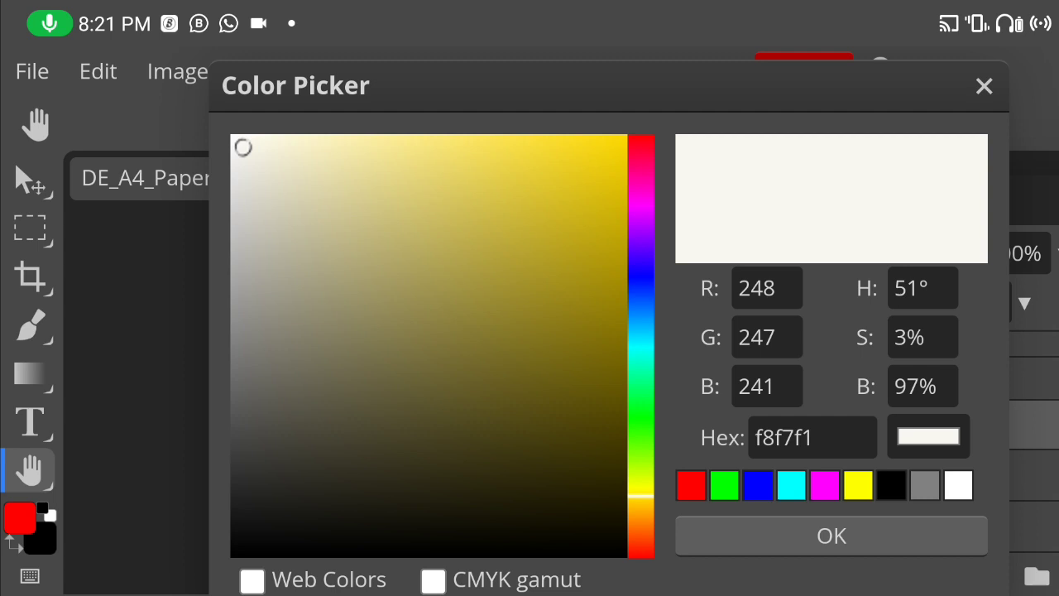
click(858, 485)
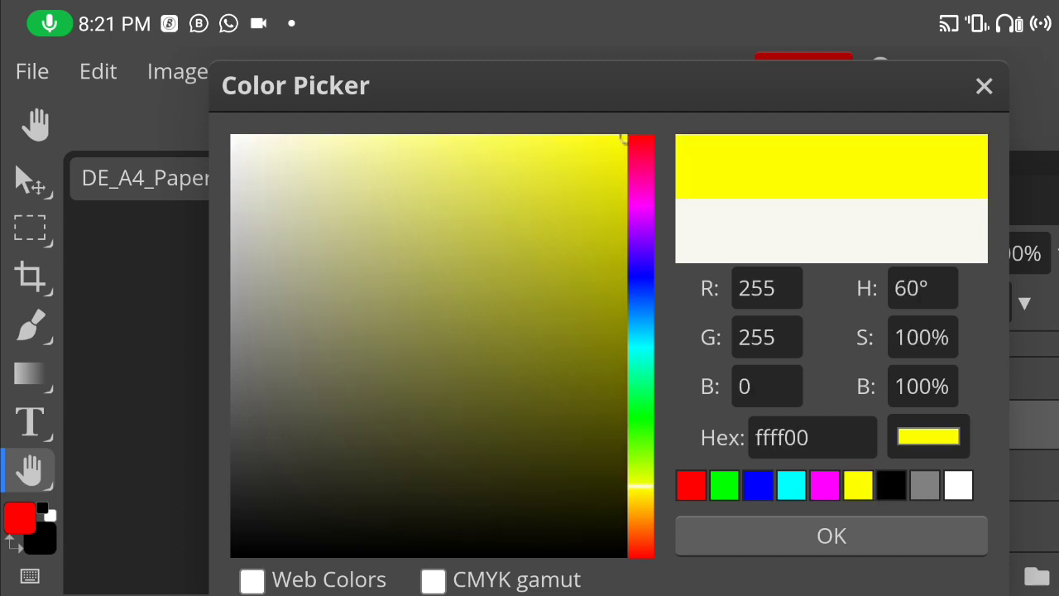
click(601, 152)
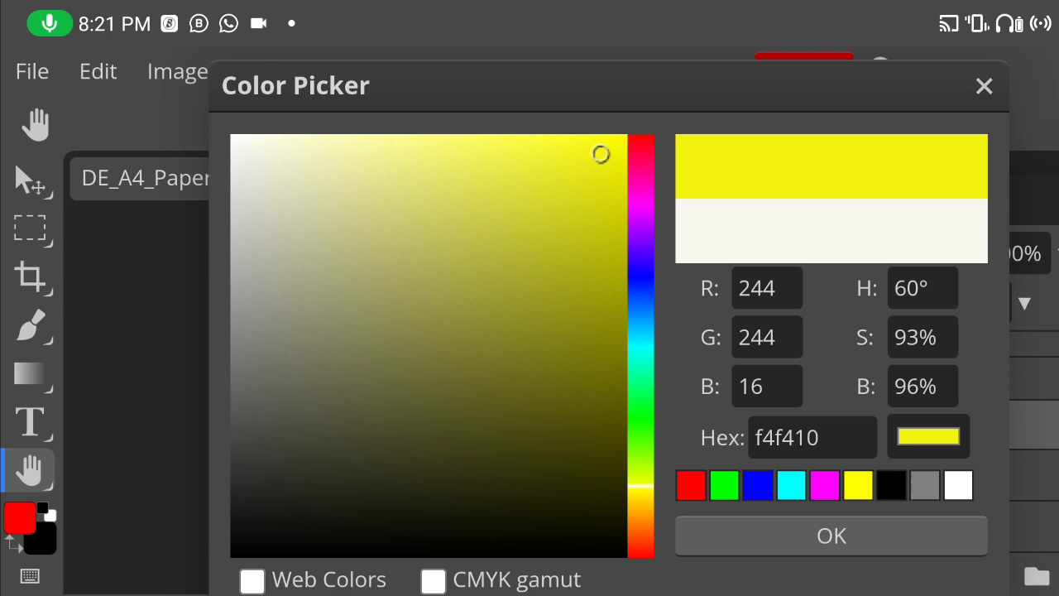
click(645, 486)
click(642, 489)
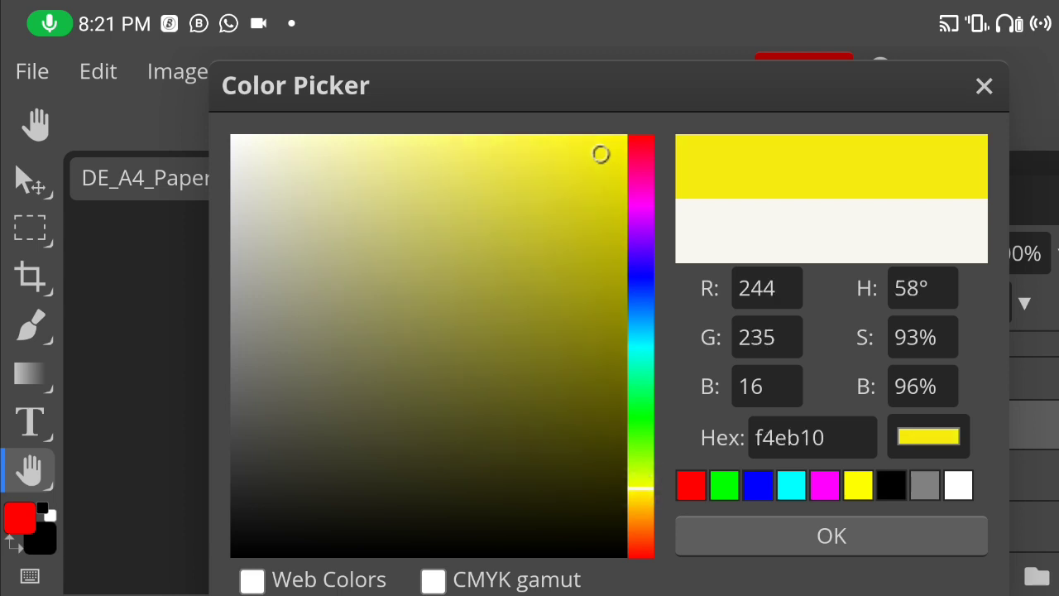
click(858, 534)
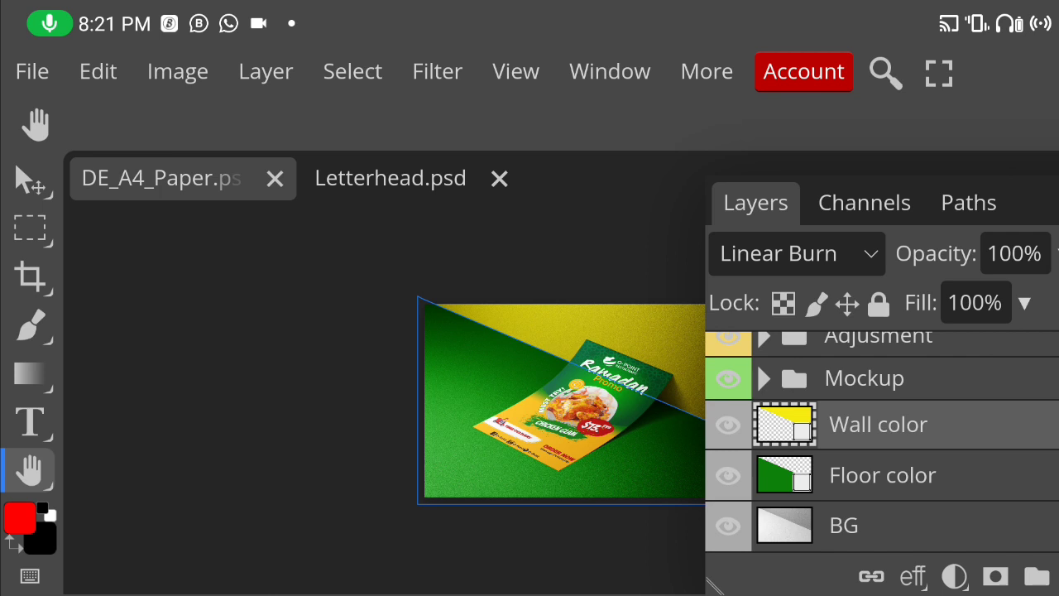
Step: Recolour the wall orange
double_click(784, 425)
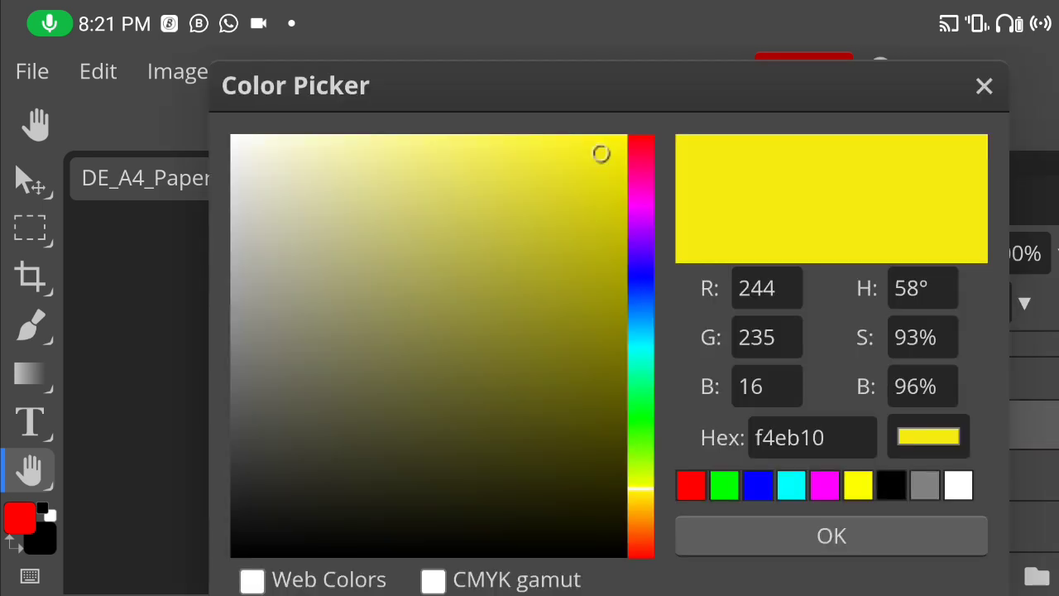
click(641, 496)
click(641, 507)
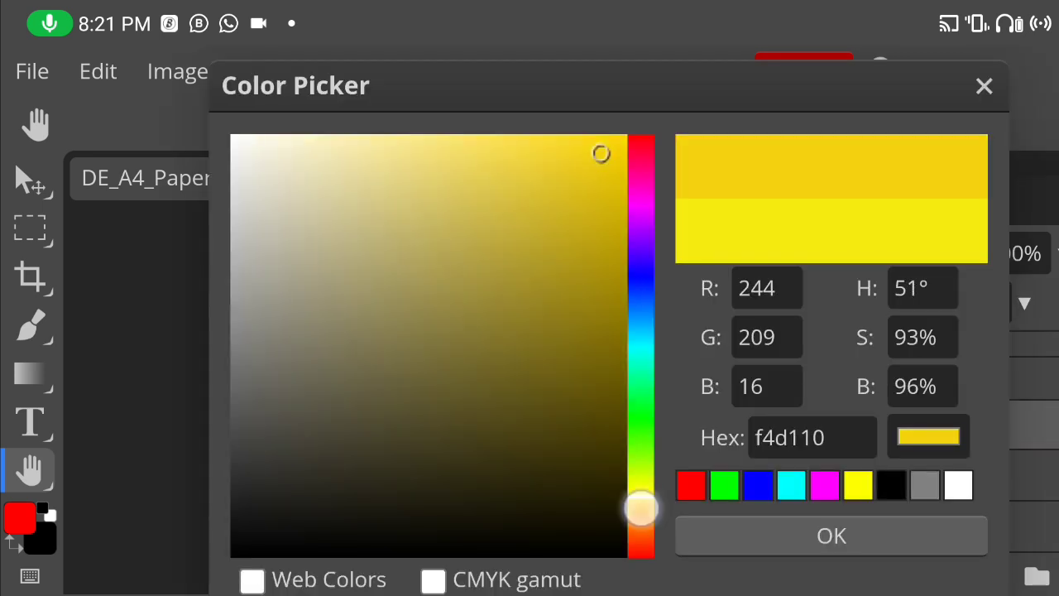
click(863, 522)
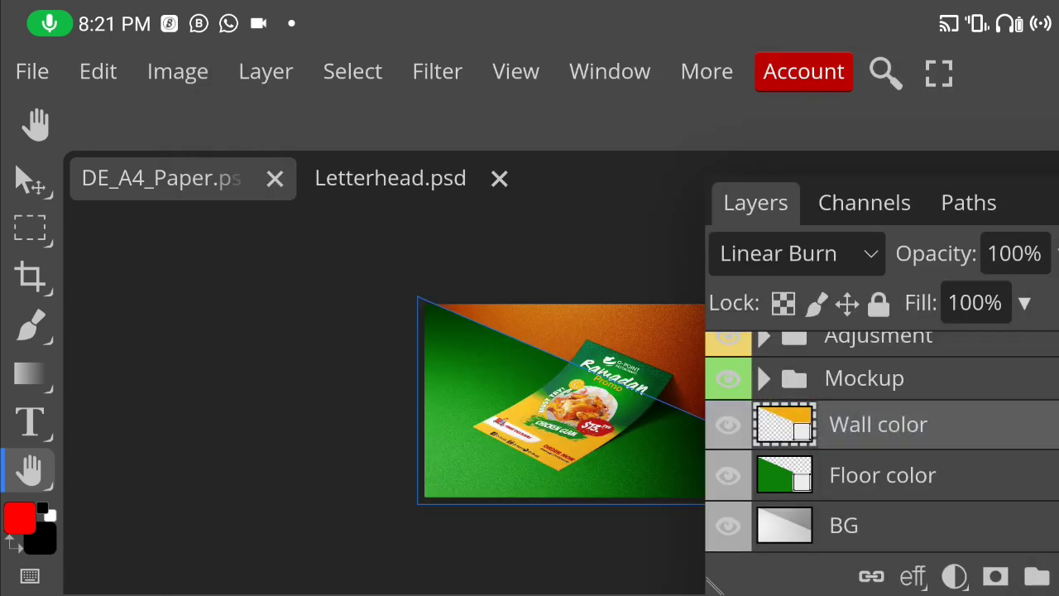
Step: Try golden-yellow hues, then apply an orange-yellow wall colour
double_click(784, 424)
click(640, 475)
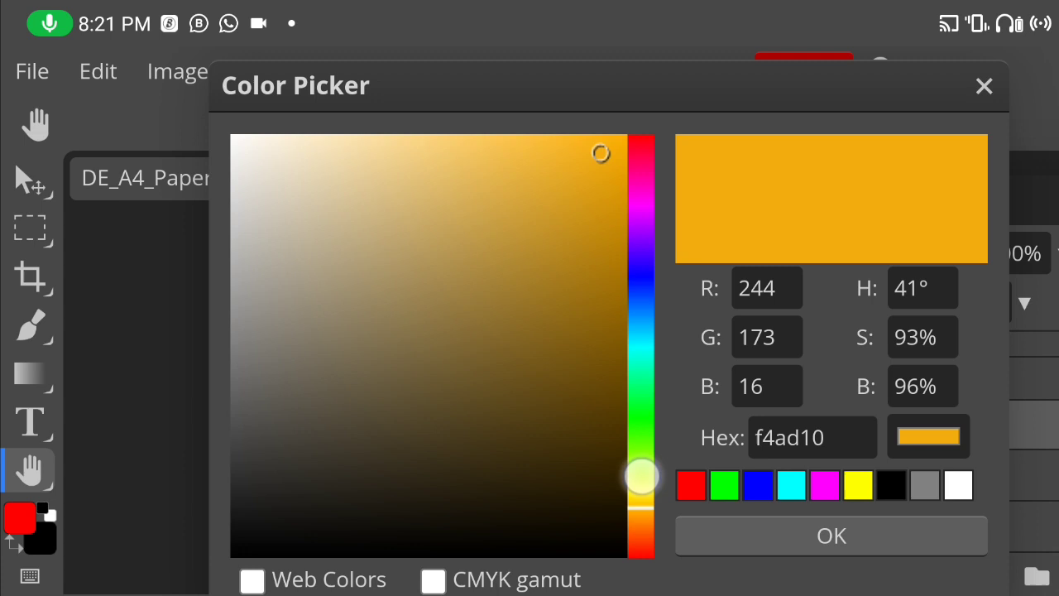
click(641, 488)
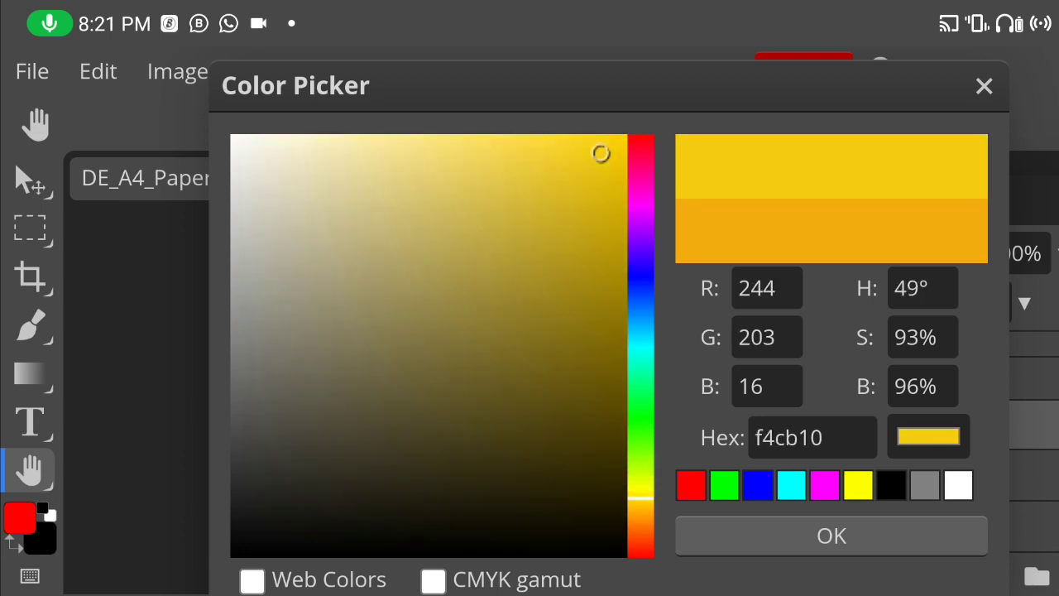
click(640, 486)
click(640, 493)
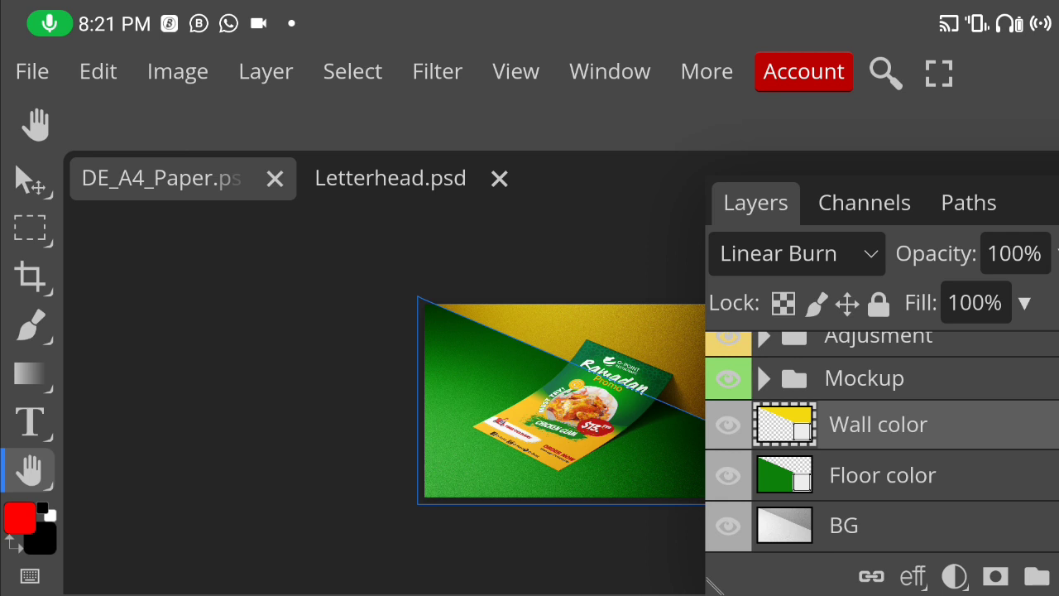
double_click(797, 423)
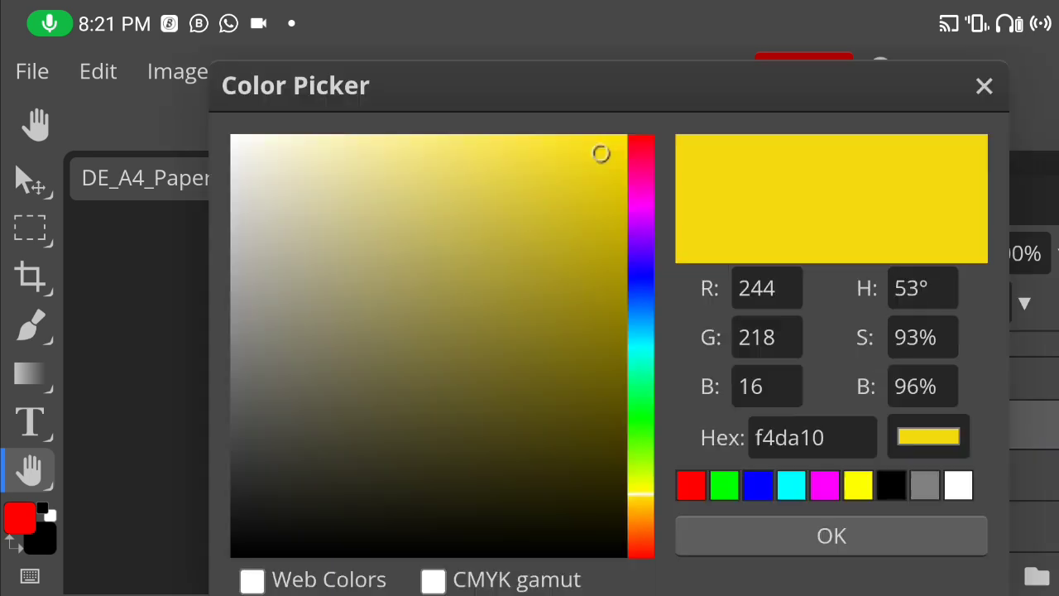
mouse_move(641, 494)
mouse_down()
mouse_move(698, 514)
mouse_move(704, 491)
mouse_move(704, 503)
mouse_up()
click(911, 534)
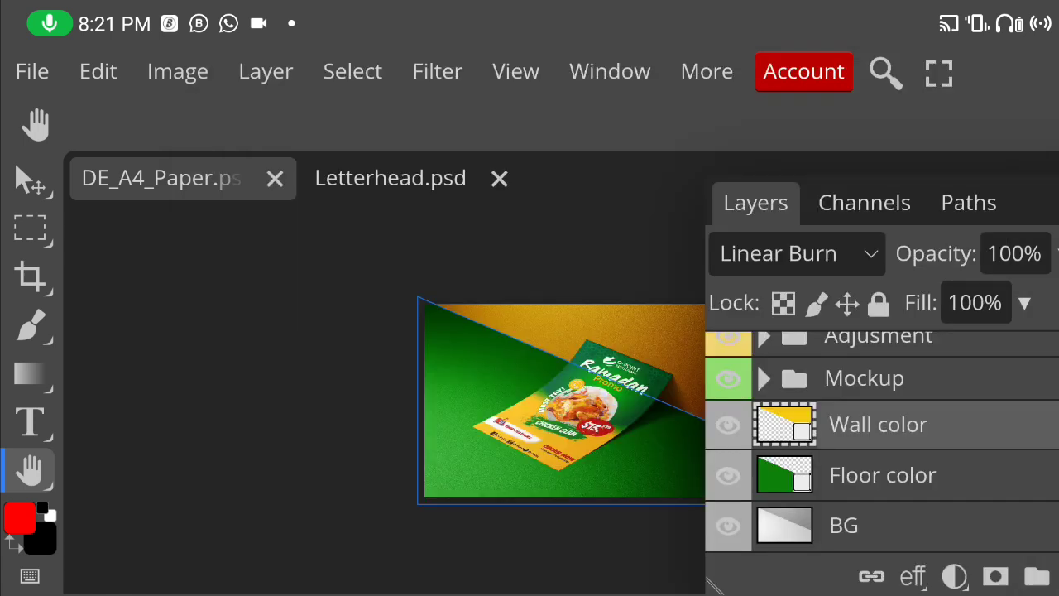
Step: Shift the wall hue toward lemon yellow and apply it
double_click(785, 424)
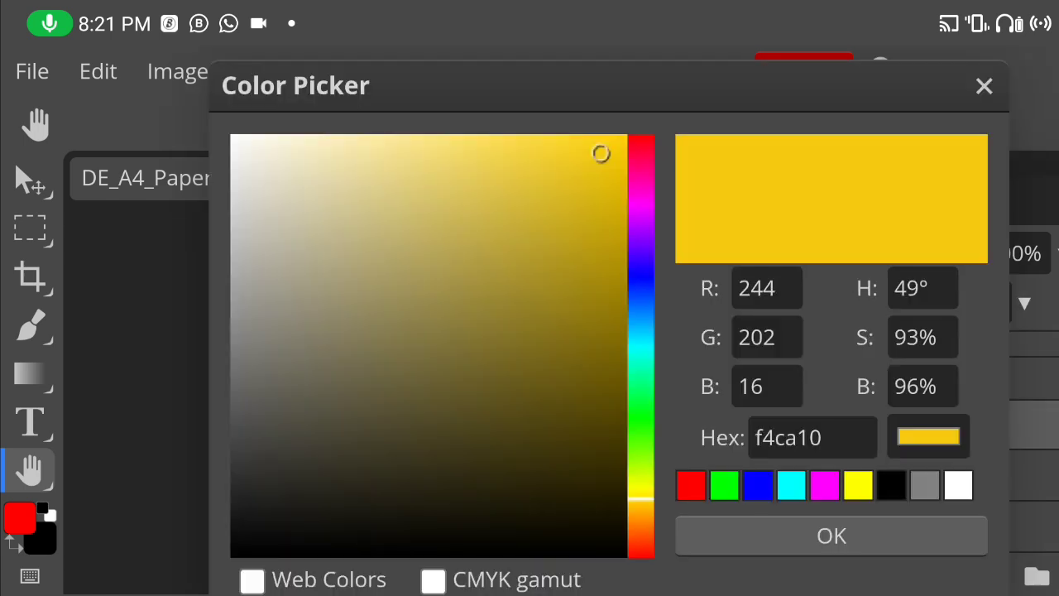
drag(641, 499, 698, 500)
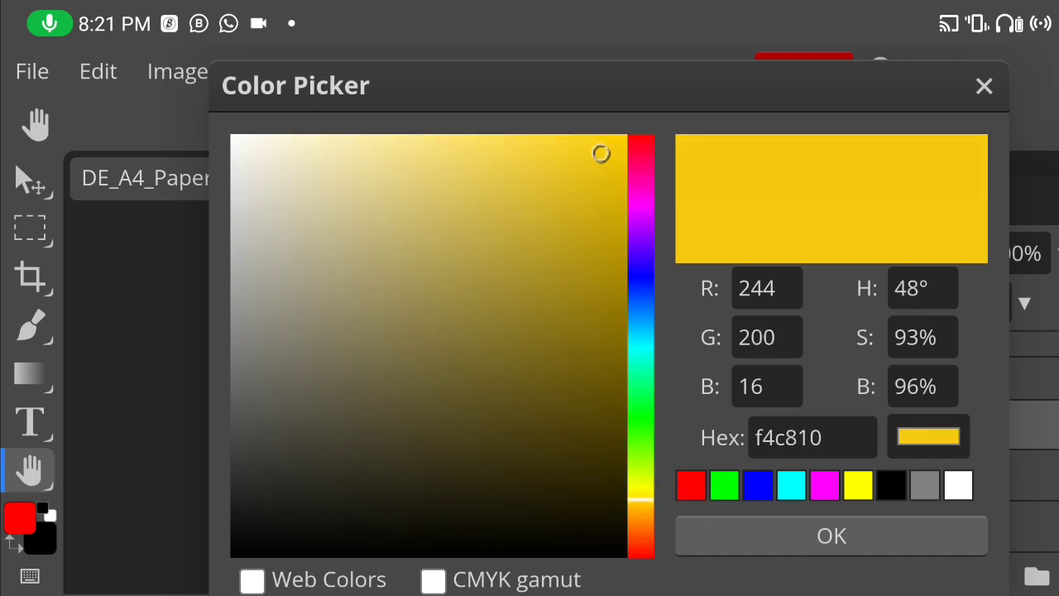
click(891, 522)
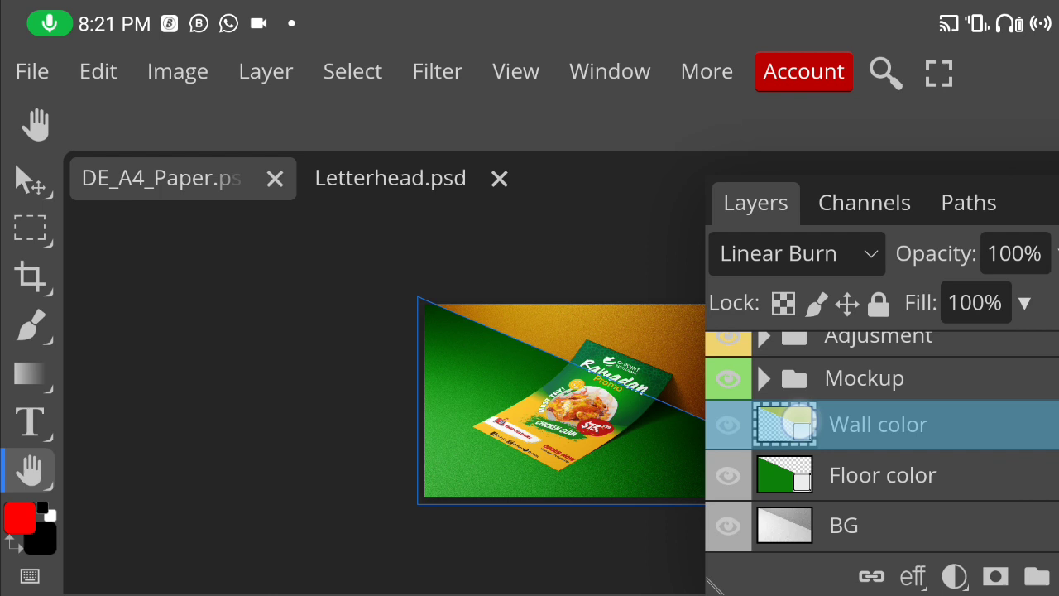
Step: Apply a lemon-yellow wall, then warm the hue toward golden yellow
double_click(784, 425)
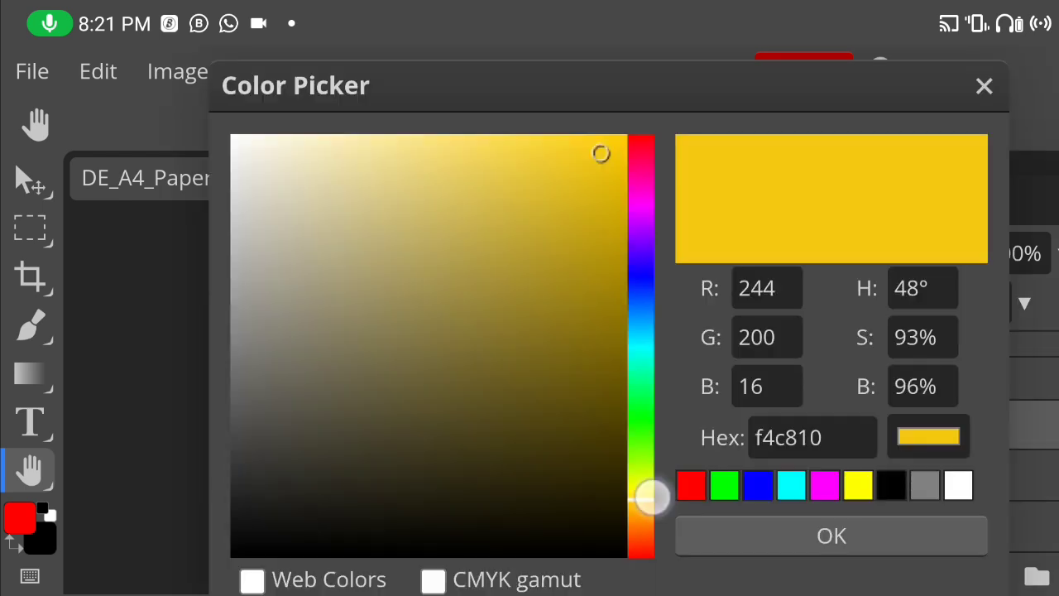
drag(651, 494, 703, 486)
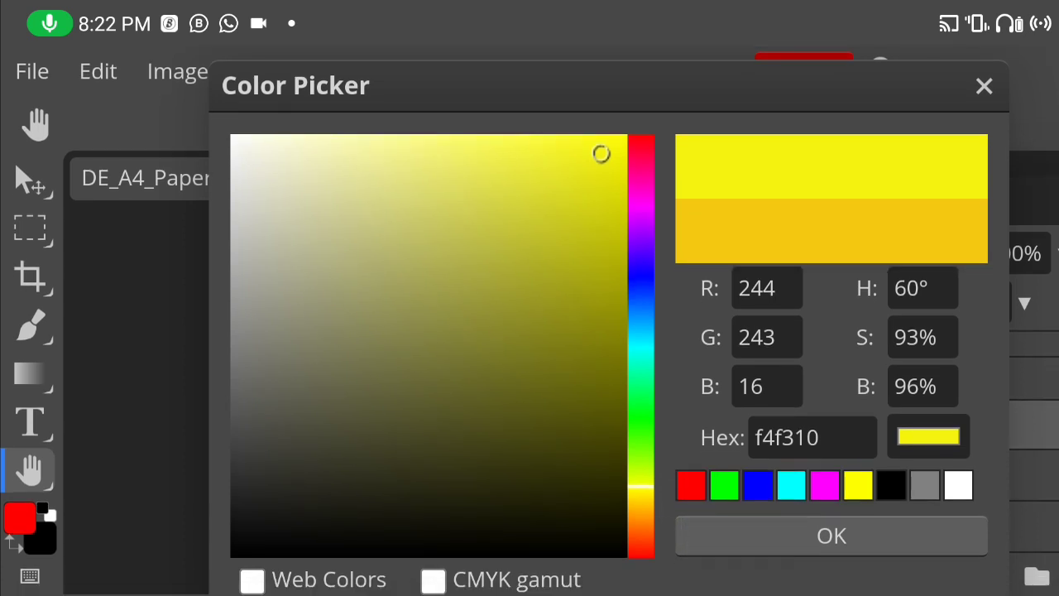
click(641, 483)
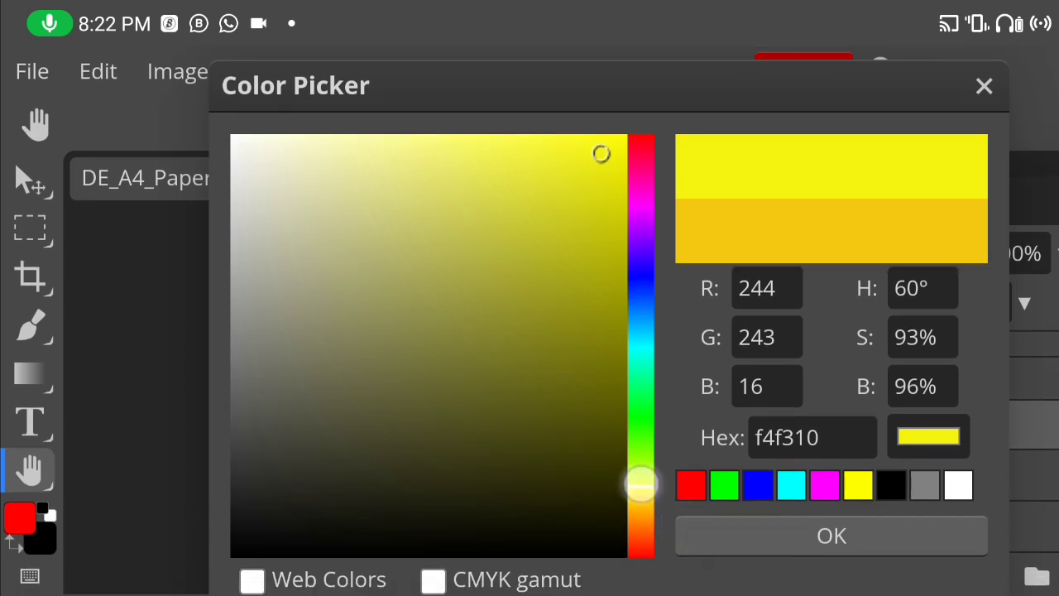
drag(641, 483, 640, 489)
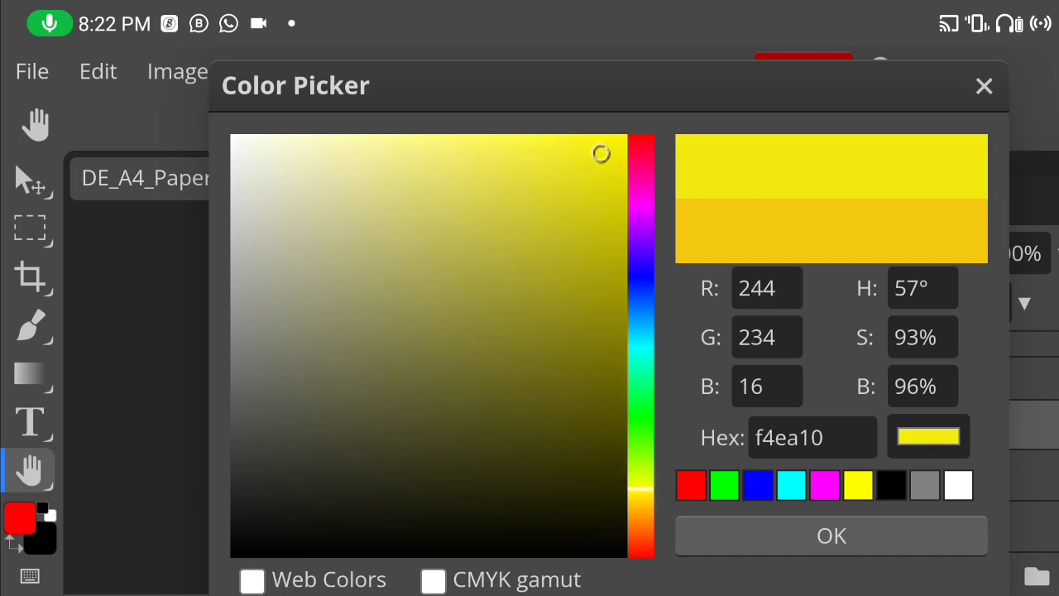
click(831, 536)
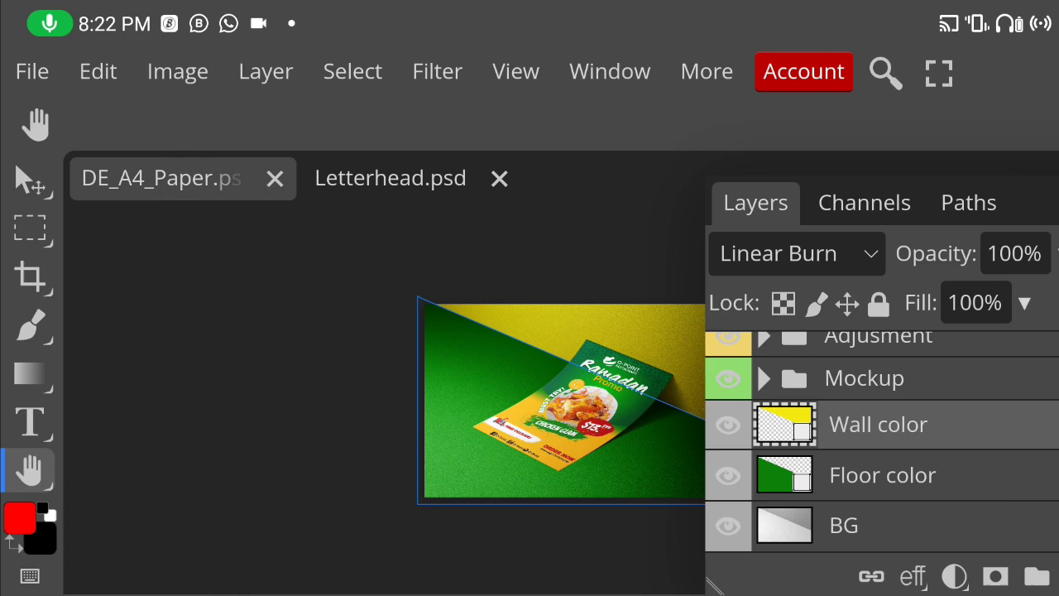
double_click(784, 426)
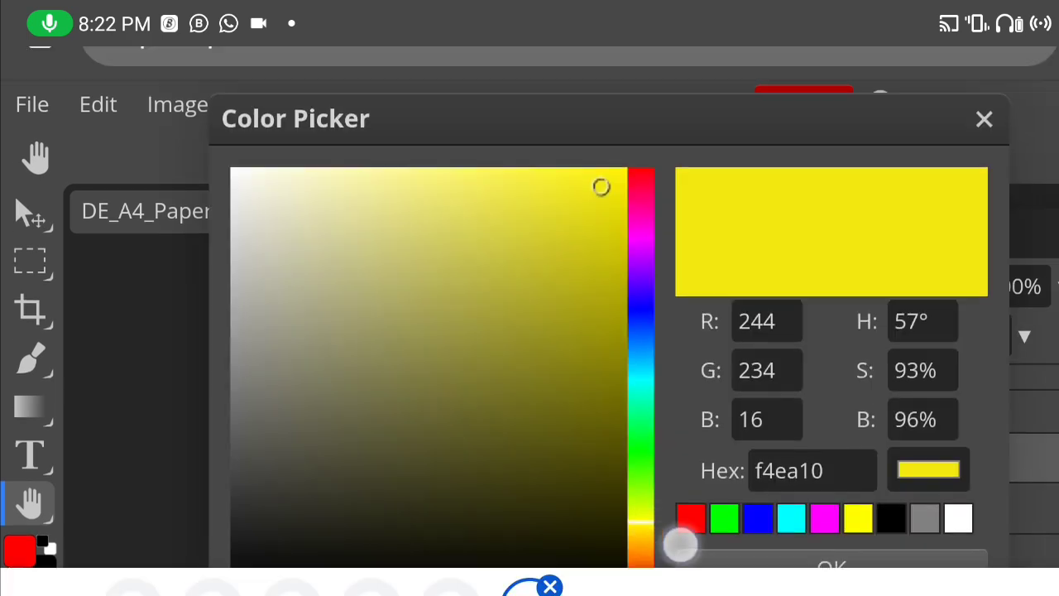
drag(681, 544, 700, 466)
Step: Confirm the golden-yellow wall colour in the Color Picker
click(899, 499)
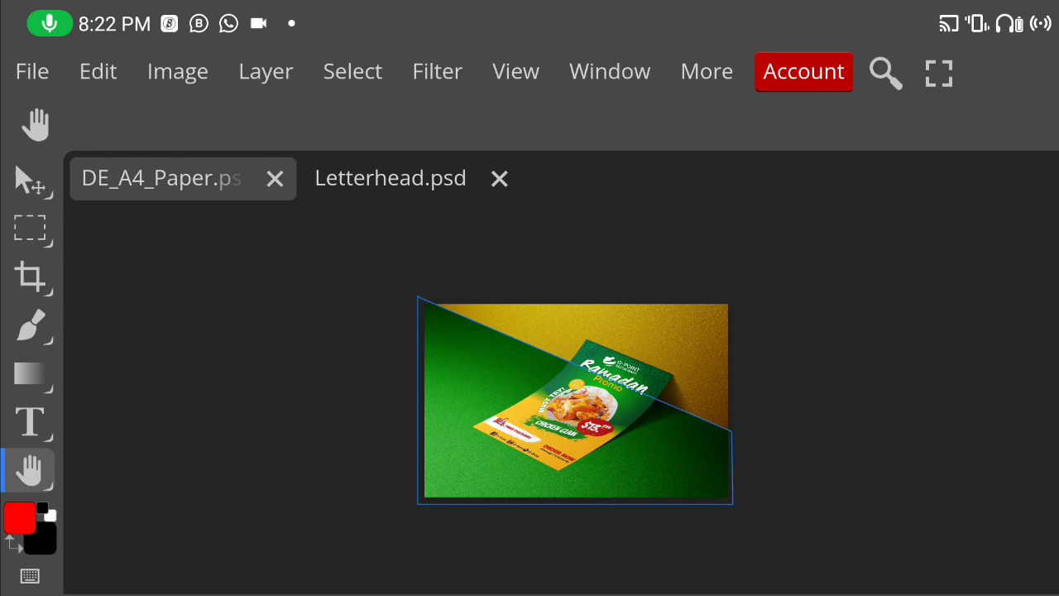
scroll(881, 354, up, 2)
scroll(968, 356, up, 3)
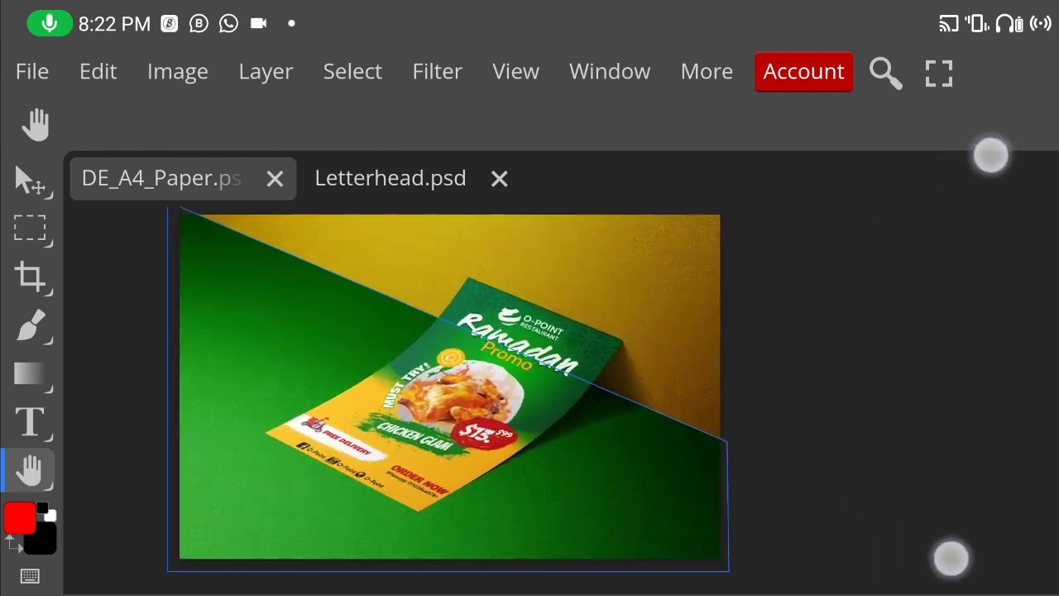
scroll(1005, 357, up, 2)
scroll(1004, 360, up, 1)
scroll(1006, 360, down, 1)
scroll(1017, 354, down, 2)
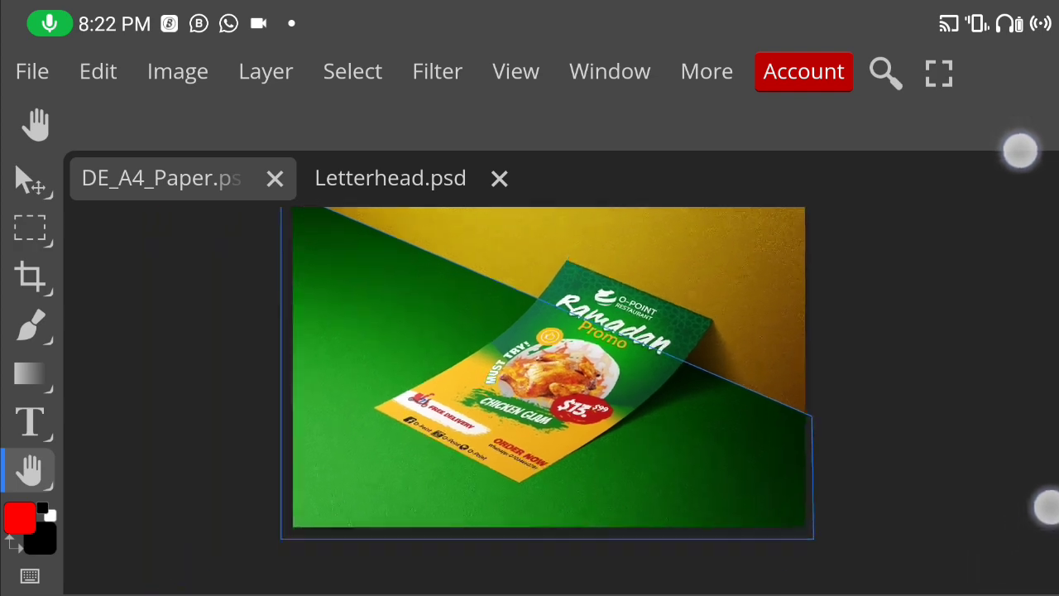
scroll(1033, 327, down, 1)
Step: Export the mockup as a 2200×1400 PNG and download DE_A4_Paper (1).png
click(33, 71)
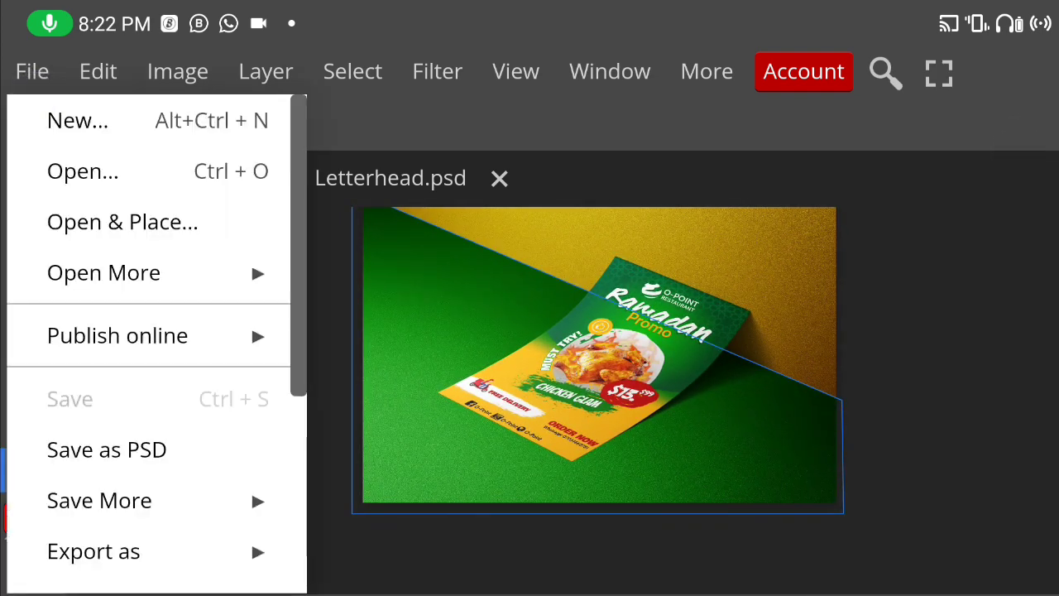
click(210, 553)
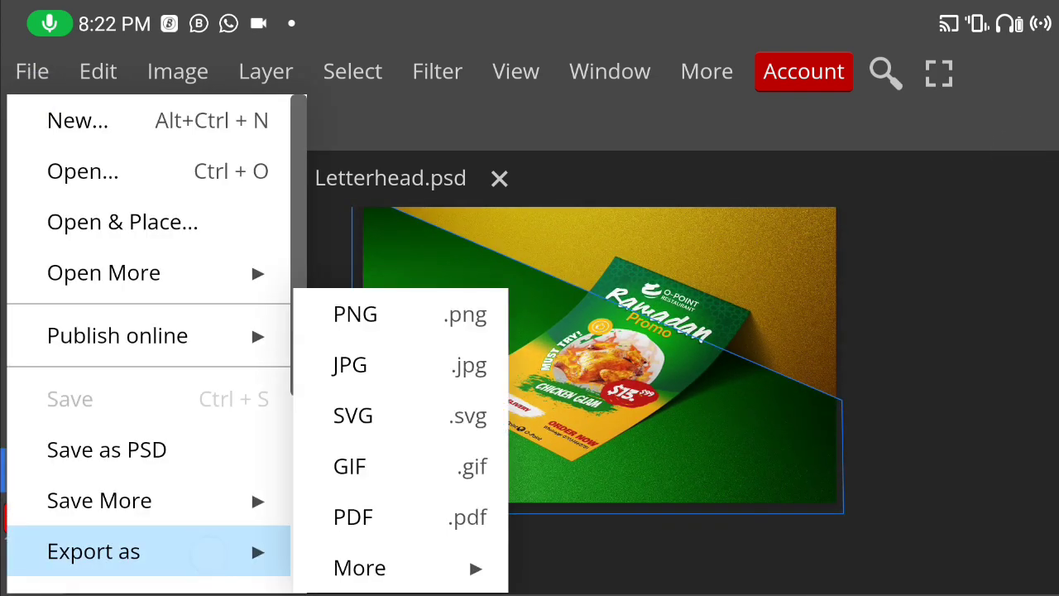
click(419, 311)
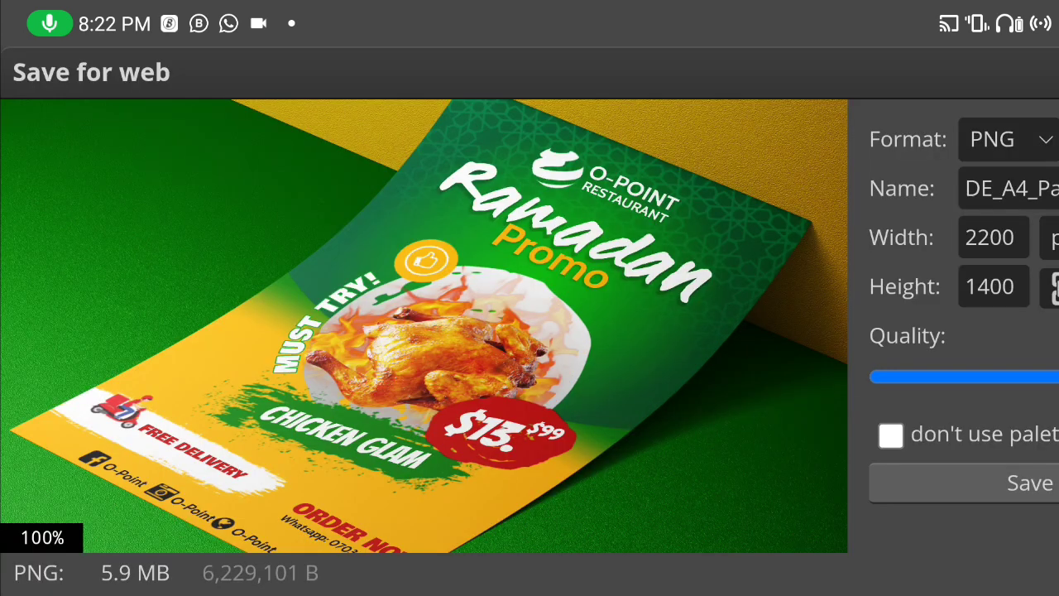
click(1031, 484)
click(984, 530)
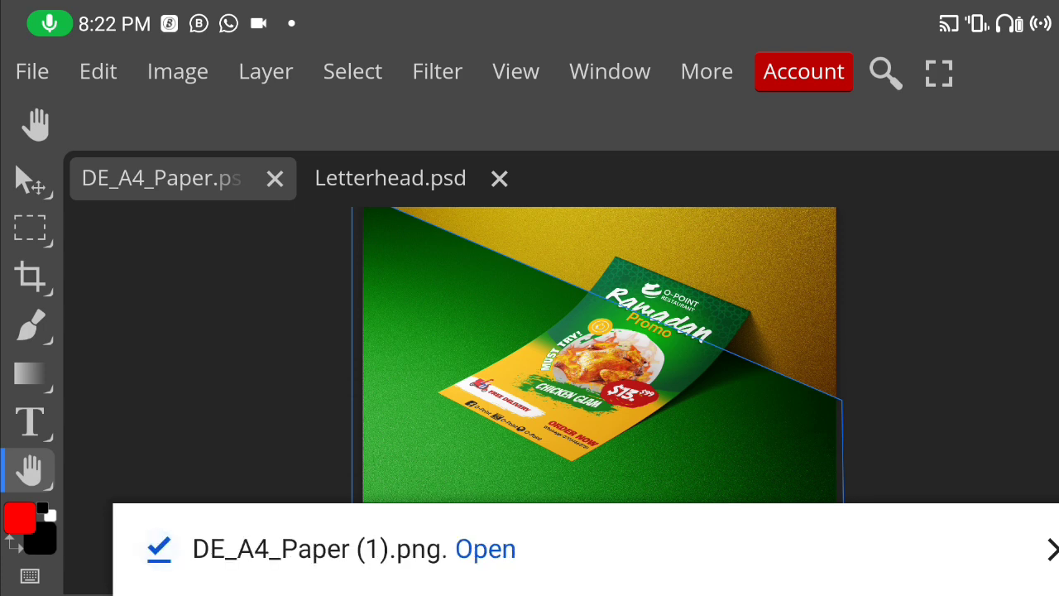
Step: Open the downloaded PNG in the image viewer and pan down through the flyer
click(485, 549)
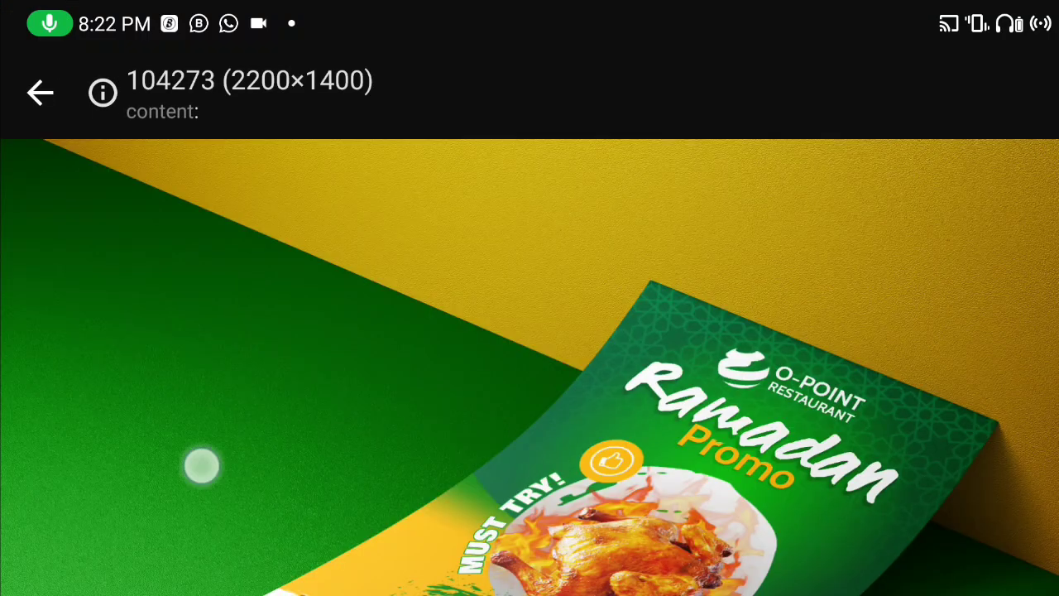
drag(202, 466, 118, 152)
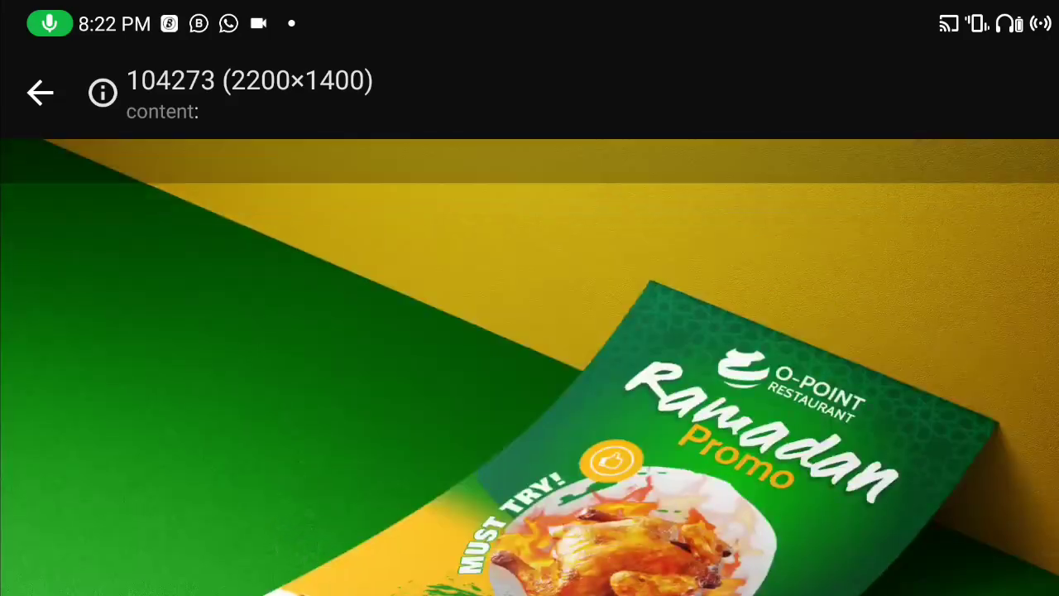
drag(530, 414, 530, 273)
drag(1058, 192, 1039, 192)
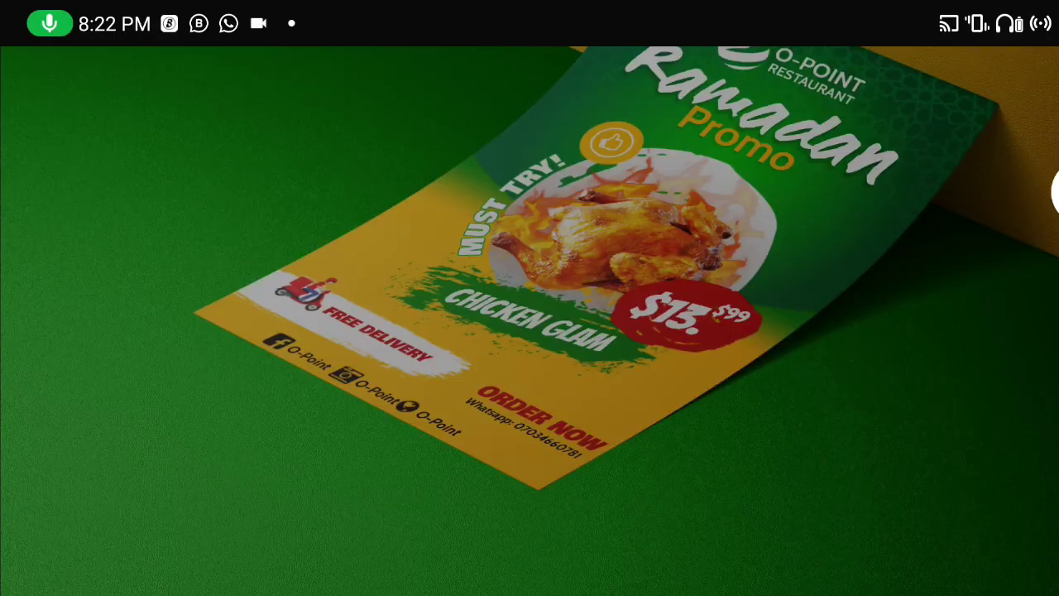
click(228, 288)
click(300, 538)
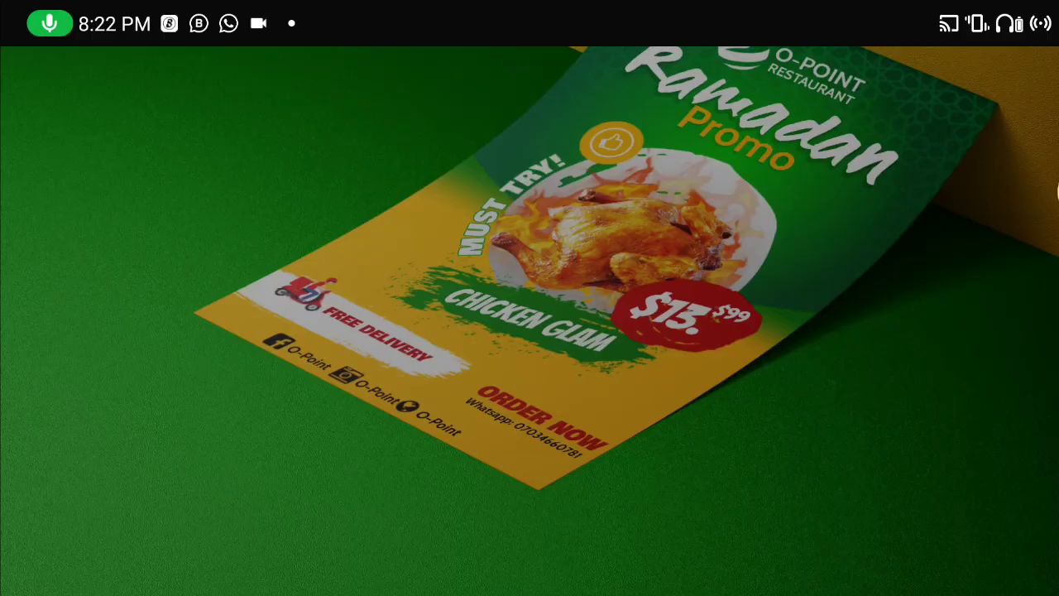